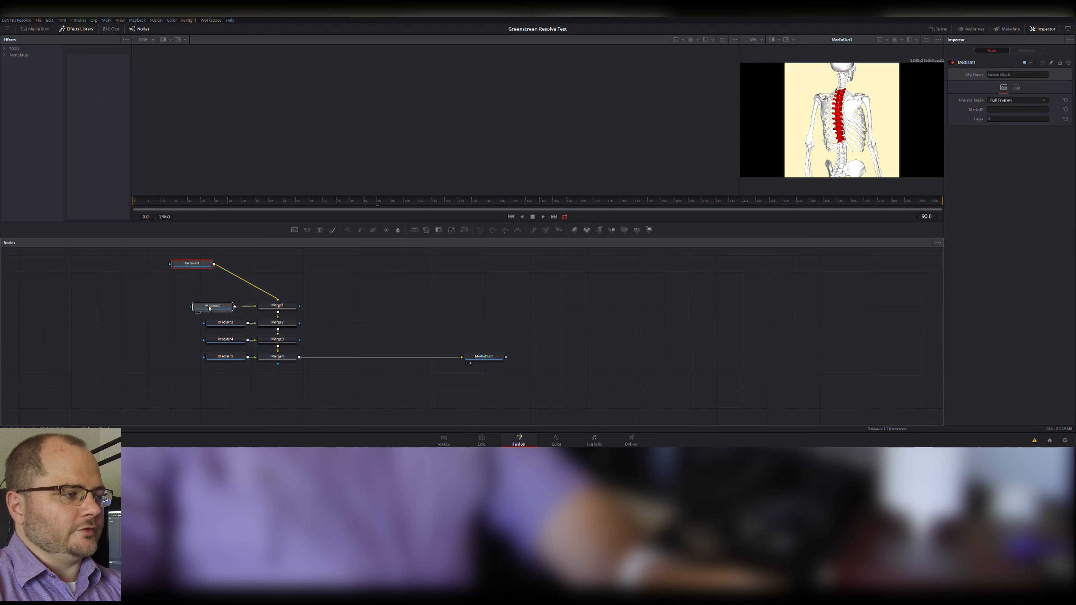
# Spread the media input nodes away from the merges and show tile pictures on all five, with the playhead at frame 50.
pyautogui.click(189, 325)
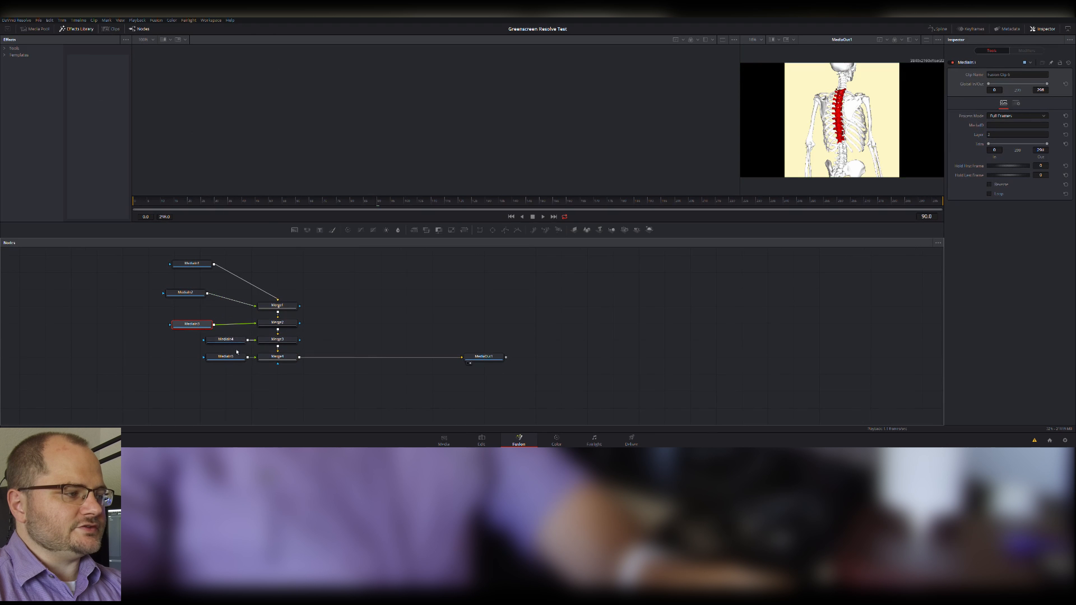
pyautogui.click(197, 355)
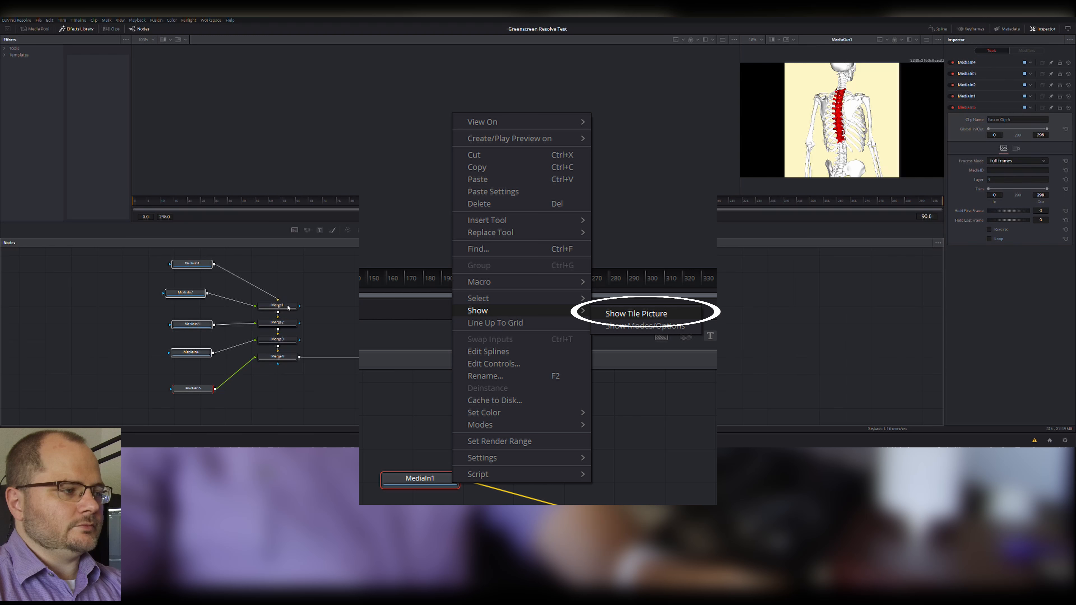
pyautogui.moveTo(126, 253); pyautogui.dragTo(217, 396)
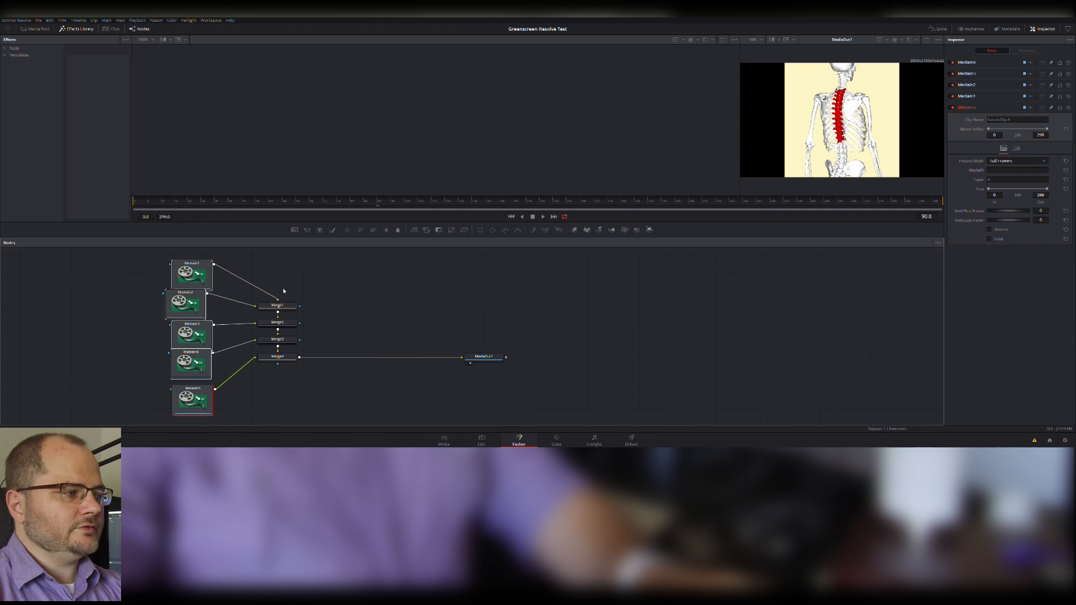
pyautogui.moveTo(305, 203); pyautogui.dragTo(270, 205)
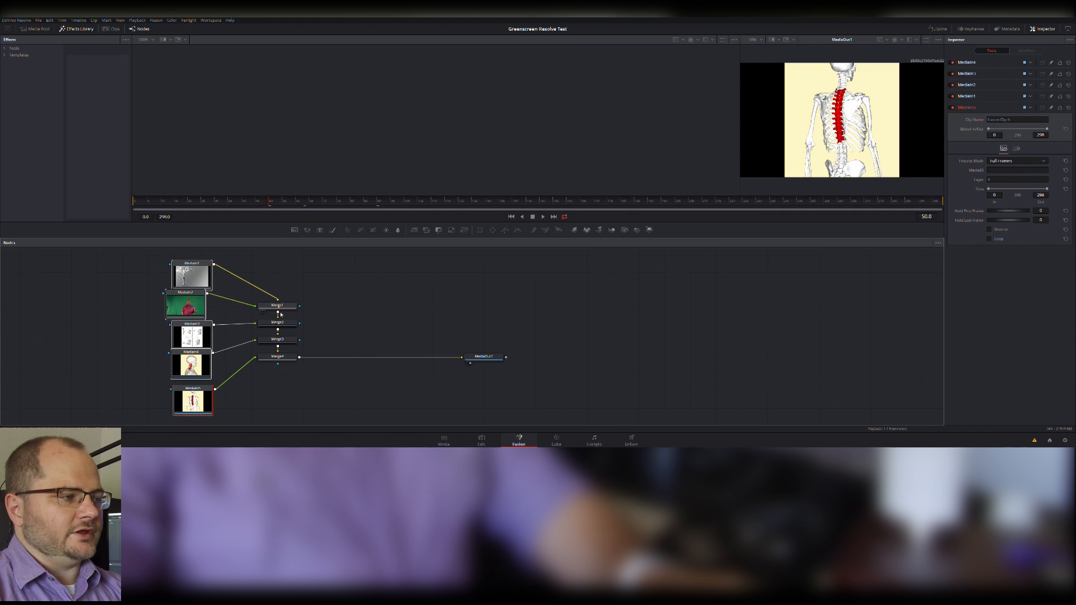
# Separate MediaIn1, MediaIn2 and Merge1 from the other nodes and connect Merge1's output to MediaOut1.
pyautogui.moveTo(281, 308); pyautogui.dragTo(281, 289)
pyautogui.moveTo(318, 310); pyautogui.dragTo(180, 257)
pyautogui.moveTo(193, 275); pyautogui.dragTo(322, 276)
pyautogui.moveTo(316, 335); pyautogui.dragTo(314, 335)
pyautogui.moveTo(492, 554); pyautogui.dragTo(489, 533)
pyautogui.moveTo(448, 403); pyautogui.dragTo(640, 498)
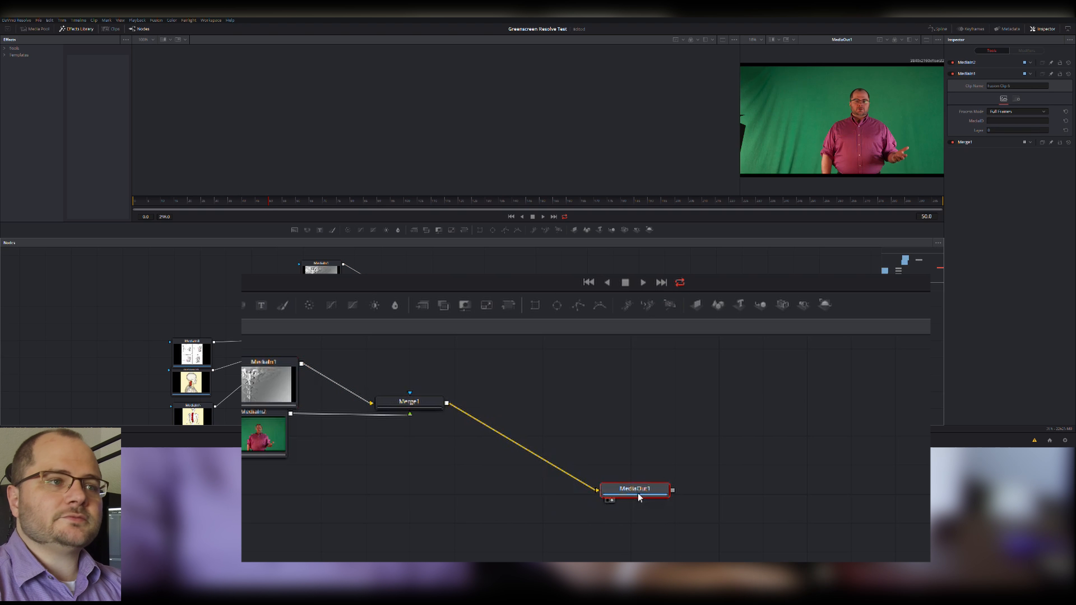
# Widen the MediaOut1 viewer to match the empty one and stack MediaIn1 above MediaIn2 beside Merge1.
pyautogui.moveTo(744, 190); pyautogui.dragTo(544, 176)
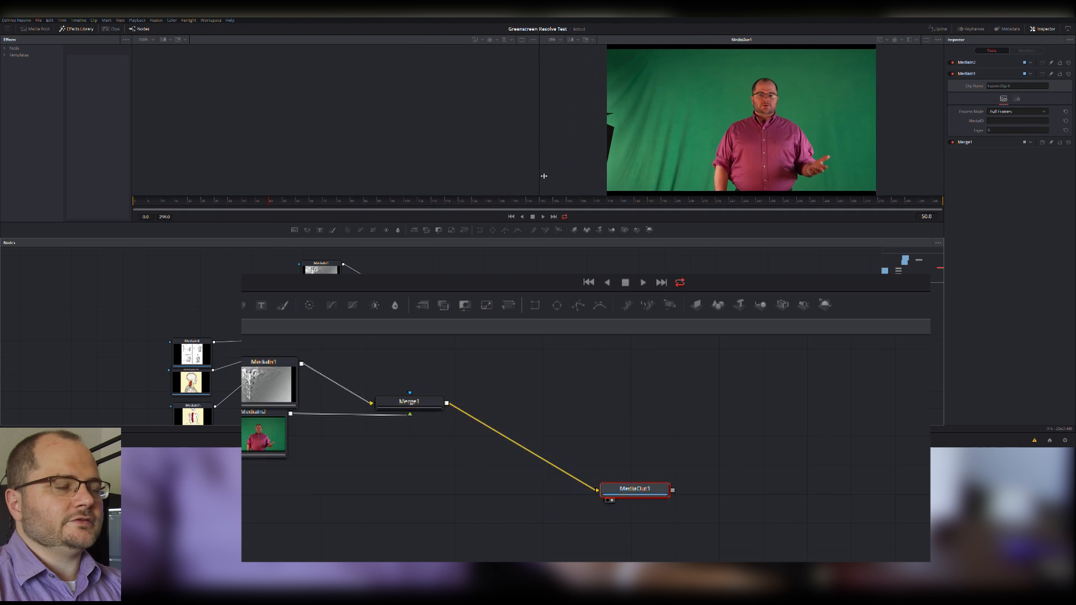
pyautogui.moveTo(244, 441); pyautogui.dragTo(277, 460)
pyautogui.moveTo(276, 359); pyautogui.dragTo(301, 364)
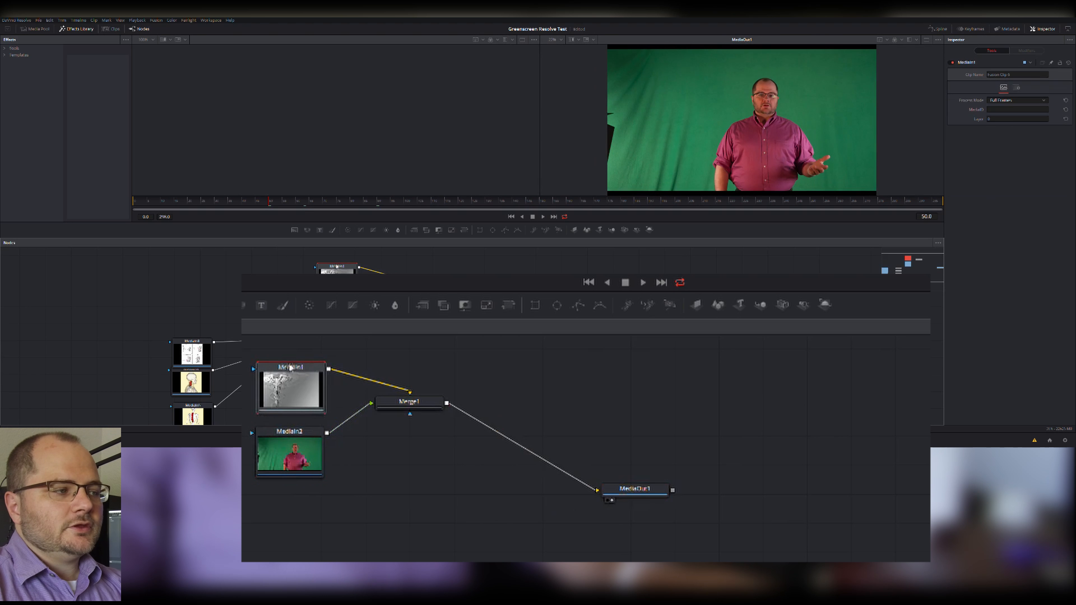
# Compare the MediaIn1 background image and the MediaIn2 green-screen clip in the first viewer, ending on MediaIn1.
pyautogui.press('1')
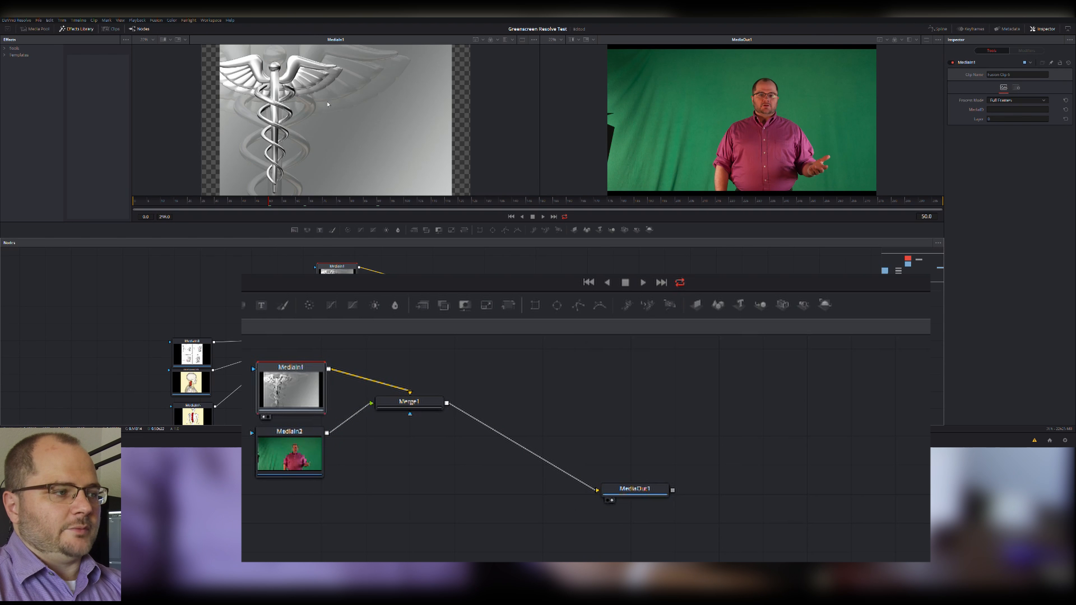
pyautogui.click(288, 458)
pyautogui.press('1')
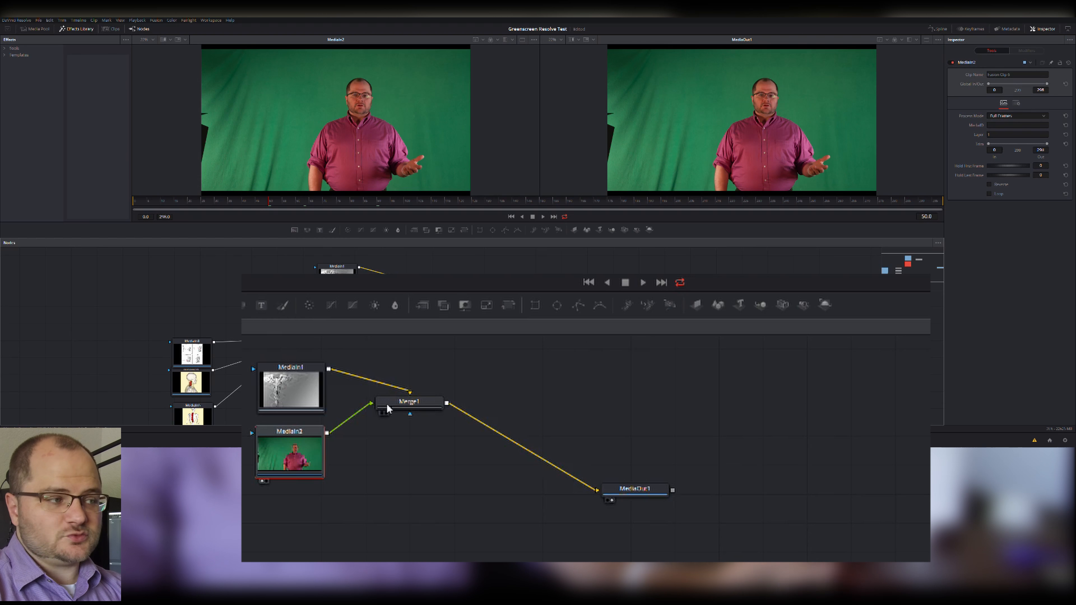
pyautogui.click(302, 395)
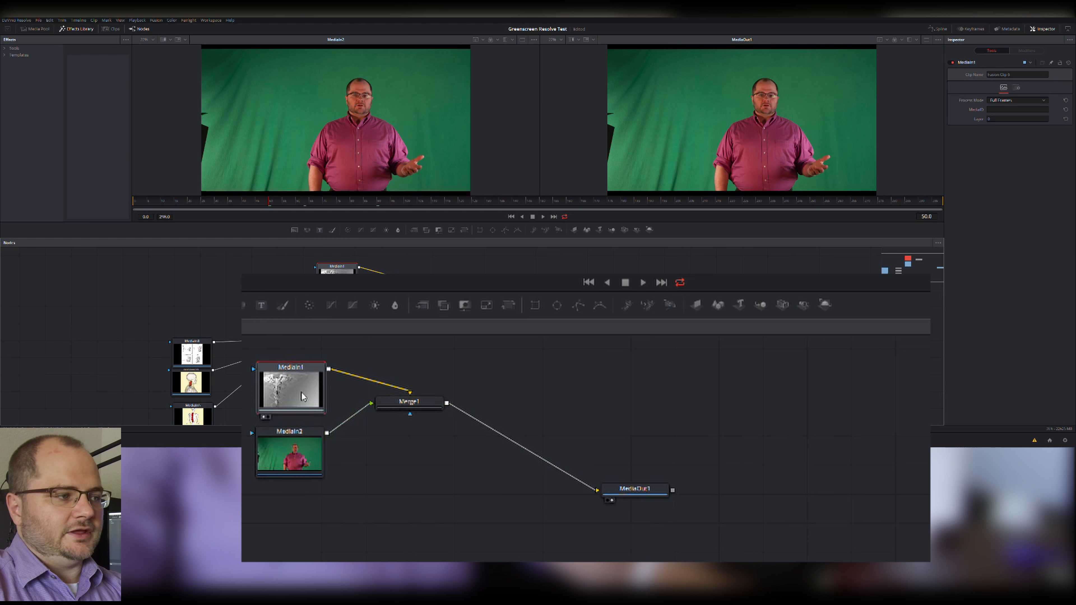
pyautogui.press('1')
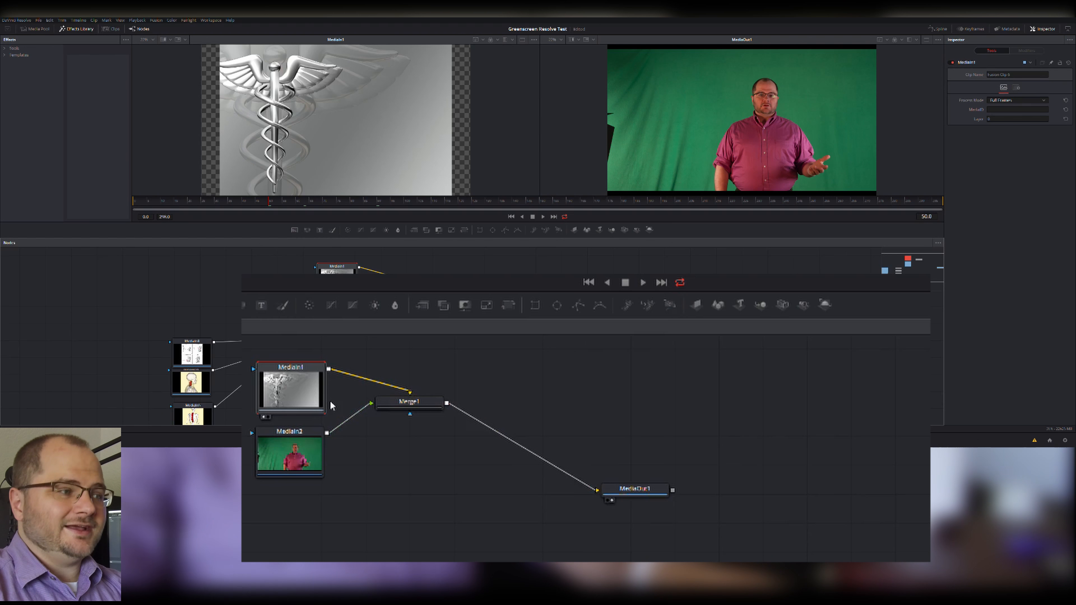
# Place MediaIn2 above MediaIn1 and move Merge1 lower in the node graph.
pyautogui.moveTo(296, 388); pyautogui.dragTo(270, 369)
pyautogui.moveTo(299, 448); pyautogui.dragTo(277, 428)
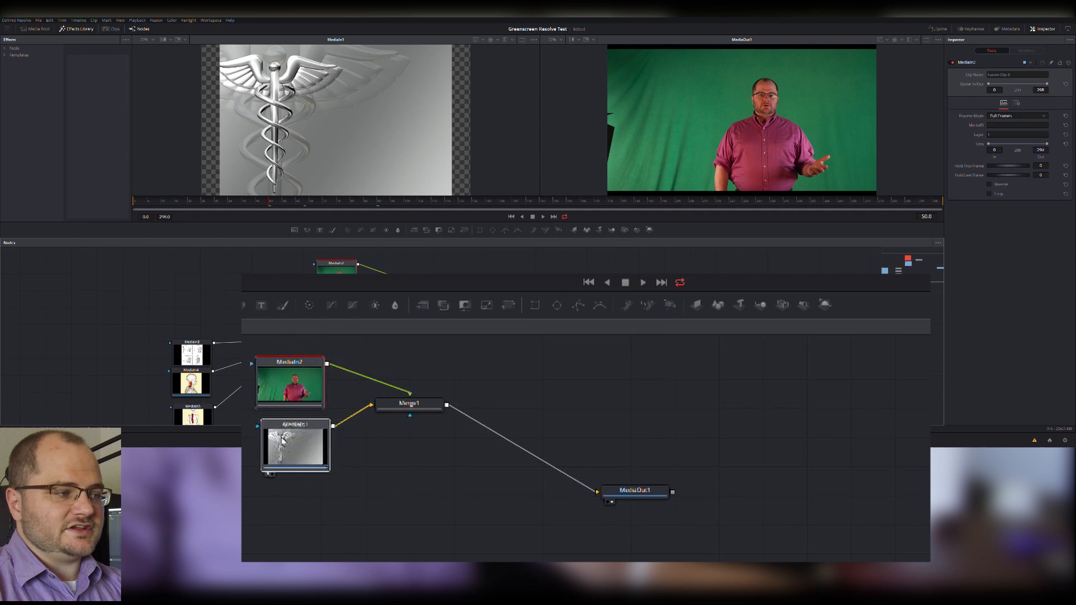
pyautogui.moveTo(405, 410); pyautogui.dragTo(418, 445)
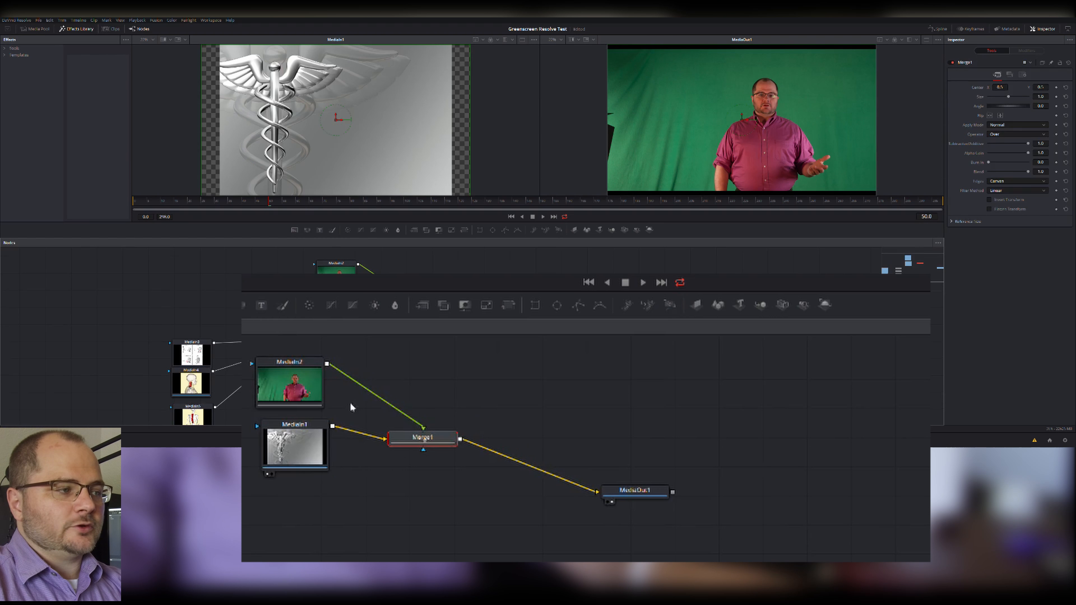
# Insert an Ultra Keyer between MediaIn2 and Merge1 and make room for it in the node graph.
pyautogui.click(296, 393)
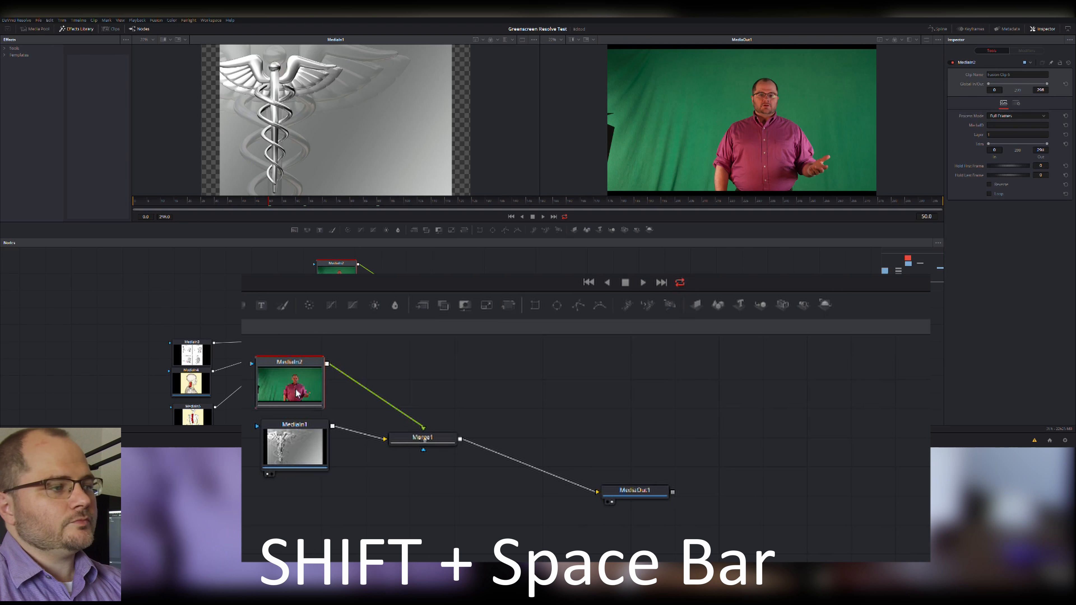
pyautogui.hotkey('shift', 'space')
pyautogui.write('ult')
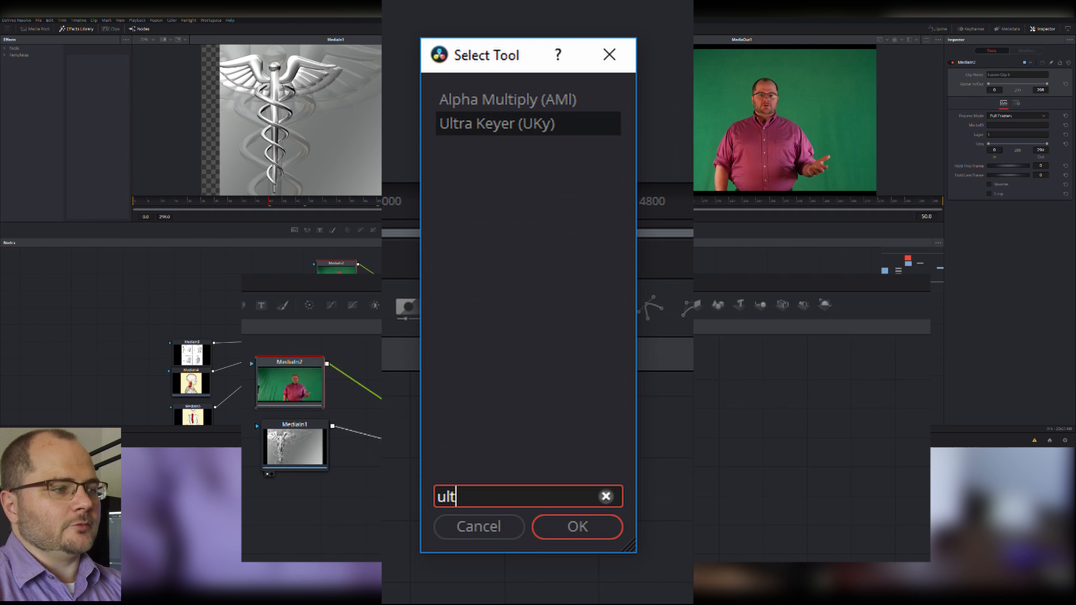
pyautogui.press('Return')
pyautogui.moveTo(355, 367)
pyautogui.mouseDown()
pyautogui.moveTo(375, 370)
pyautogui.moveTo(364, 374)
pyautogui.mouseUp()
pyautogui.click(309, 383)
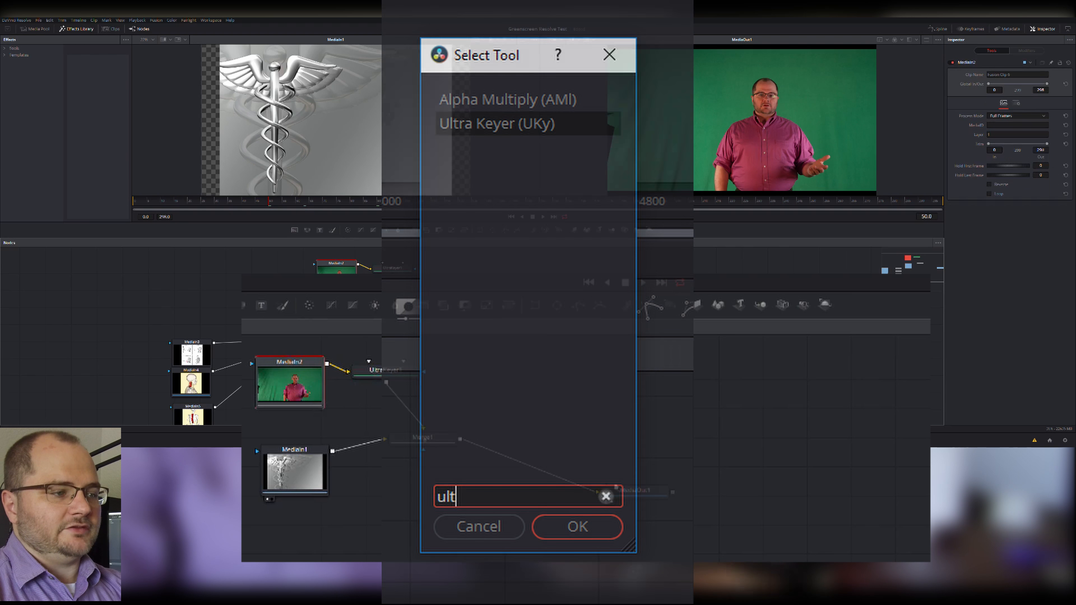
# Show MediaOut1 in the first viewer and the original MediaIn2 clip in the second viewer.
pyautogui.click(631, 492)
pyautogui.press('2')
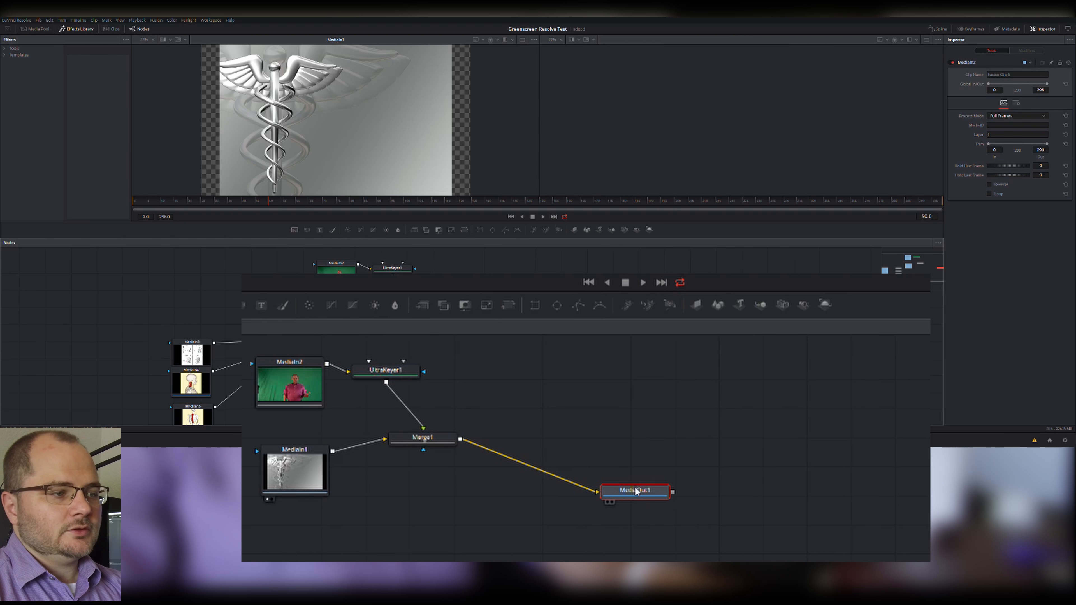
pyautogui.press('1')
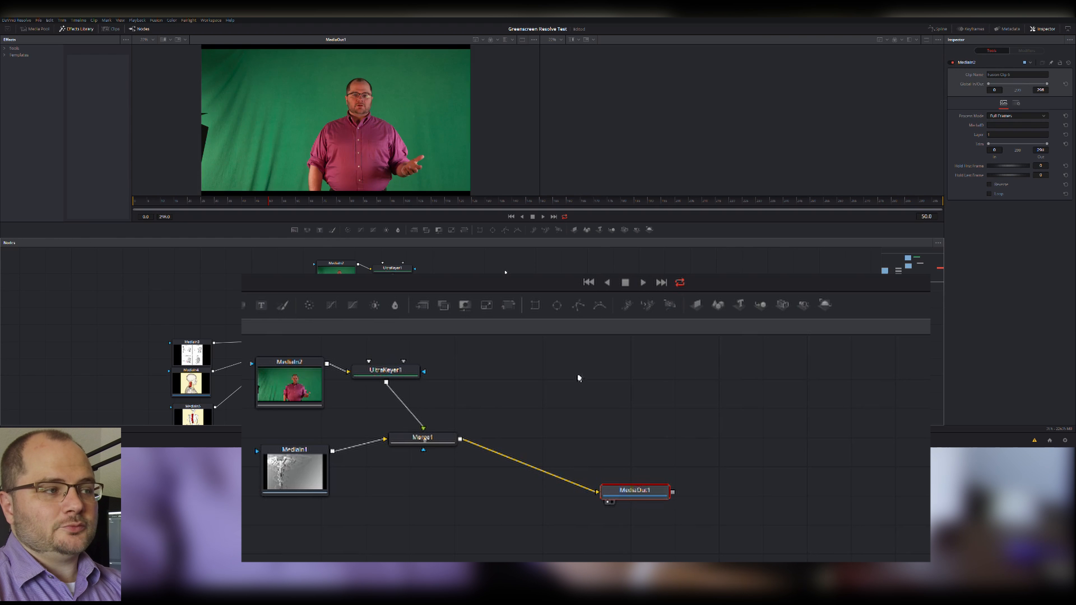
pyautogui.click(307, 387)
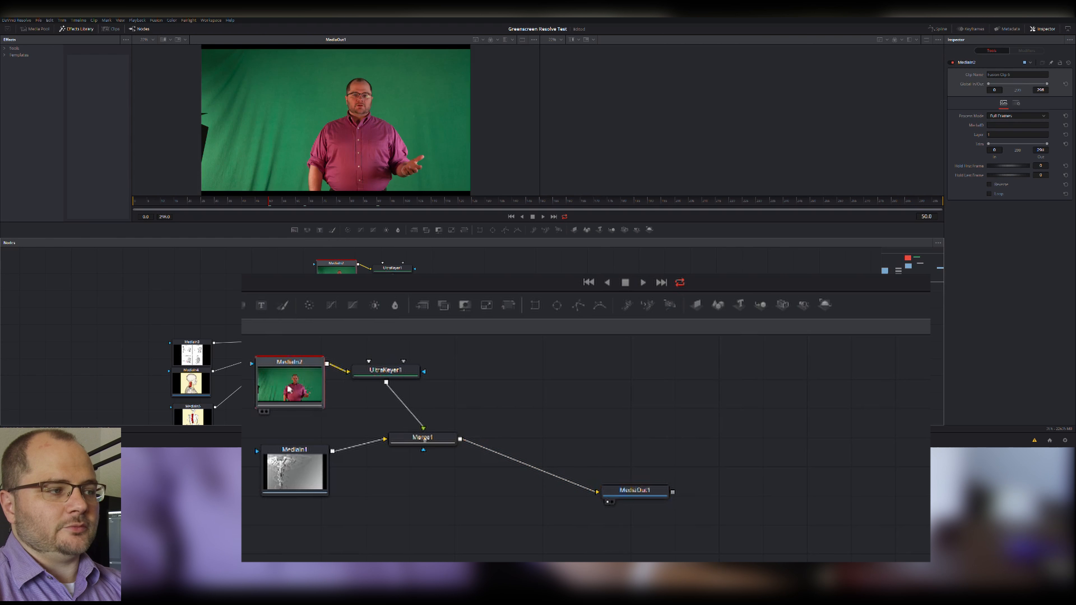
pyautogui.press('2')
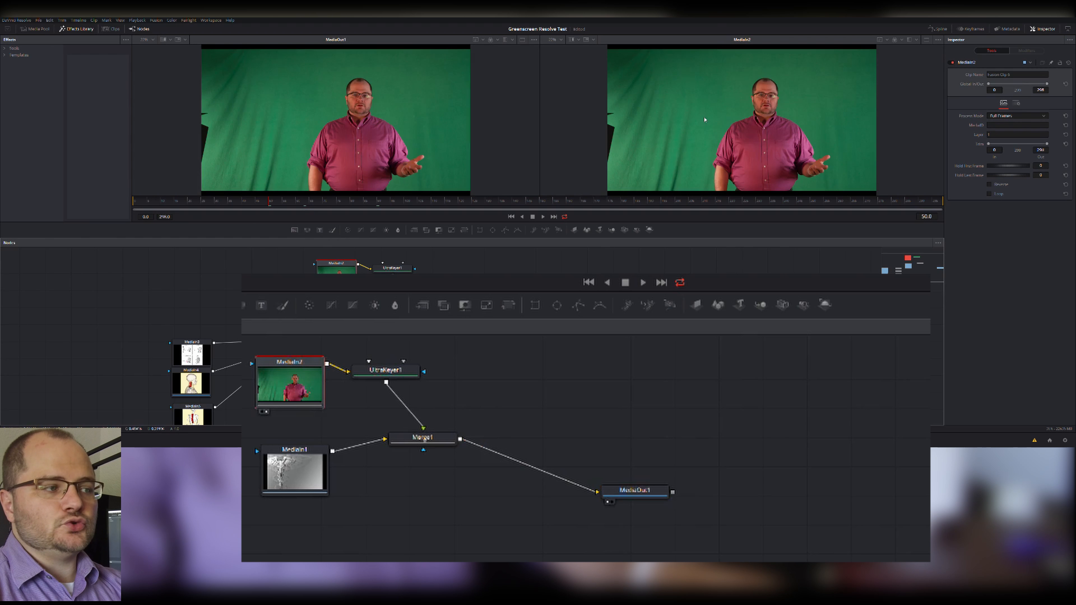
# Set UltraKeyer1's background color by sampling the green backdrop in the MediaIn2 image.
pyautogui.click(381, 372)
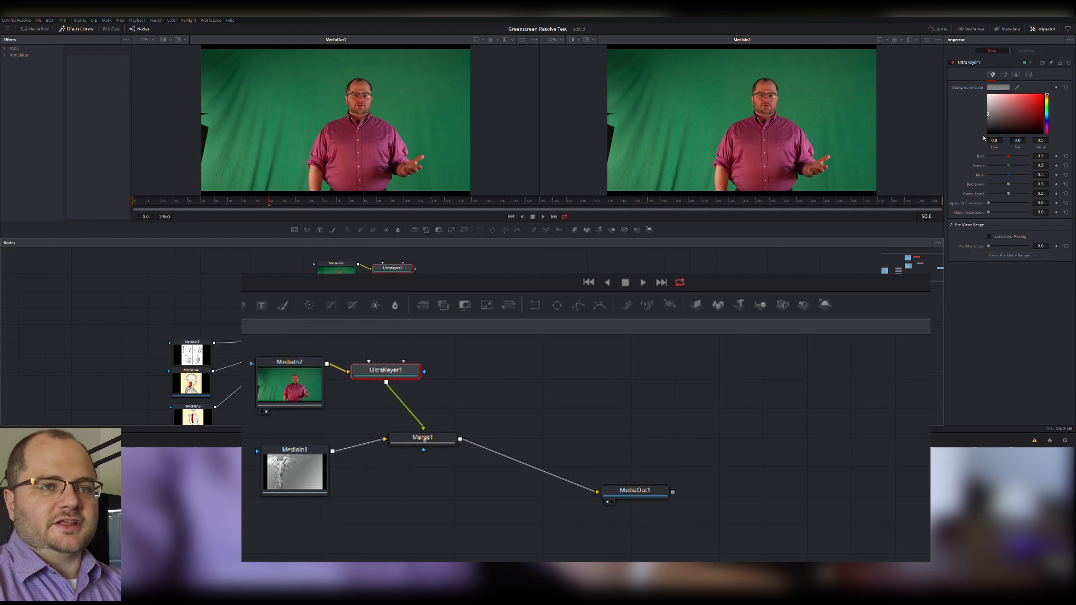
pyautogui.moveTo(1019, 88); pyautogui.dragTo(789, 112)
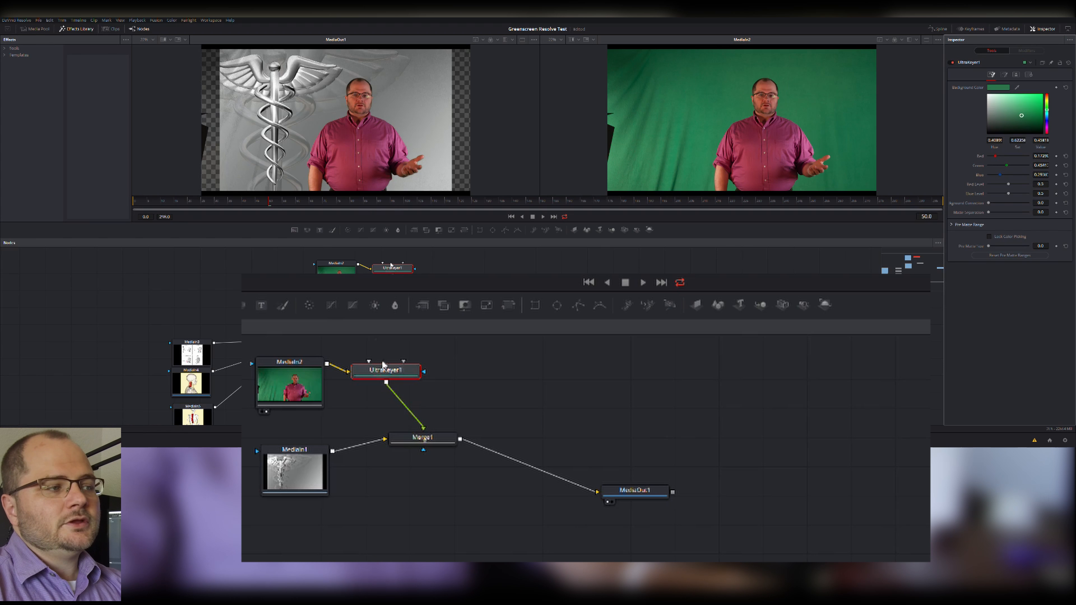
# Add a Polygon node above UltraKeyer1 and connect it to the keyer's garbage matte input.
pyautogui.moveTo(295, 339); pyautogui.dragTo(403, 408)
pyautogui.moveTo(309, 384); pyautogui.dragTo(325, 404)
pyautogui.click(403, 364)
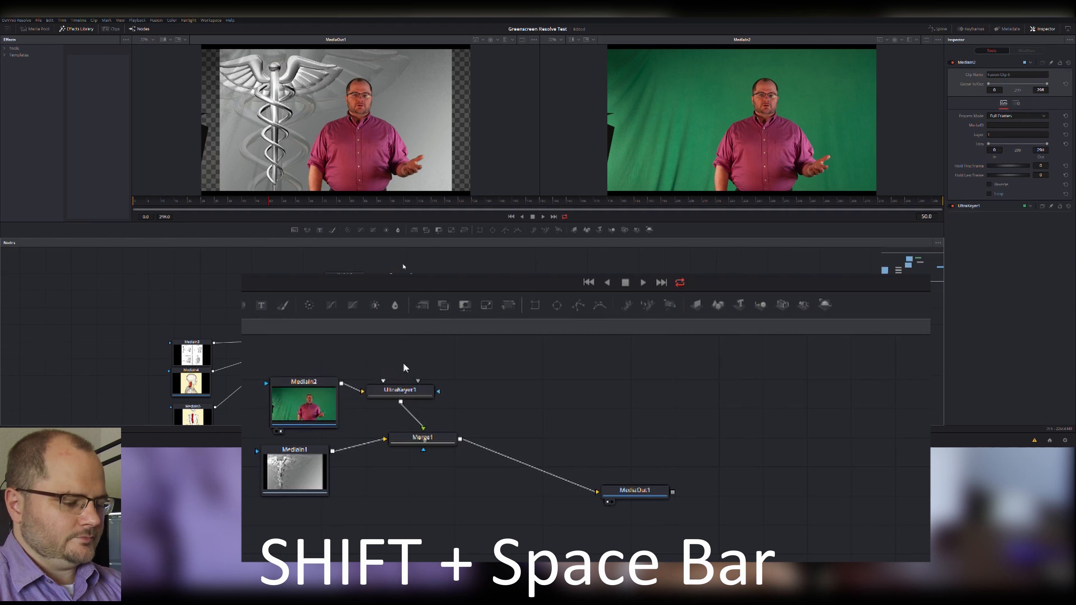
pyautogui.hotkey('shift', 'space')
pyautogui.write('poly')
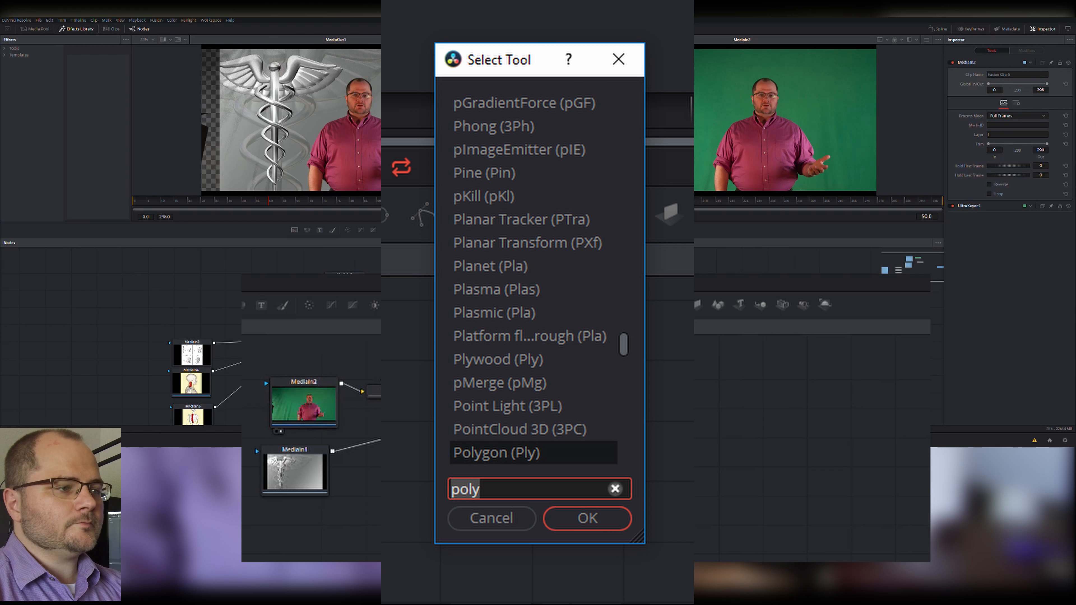
pyautogui.press('Return')
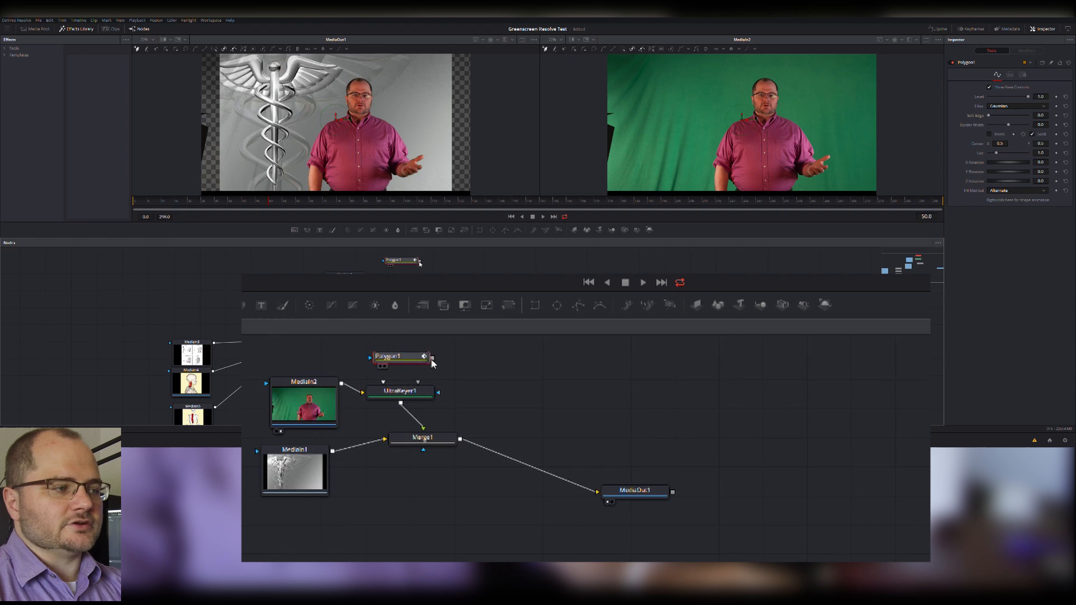
pyautogui.moveTo(434, 361); pyautogui.dragTo(422, 396)
pyautogui.click(439, 414)
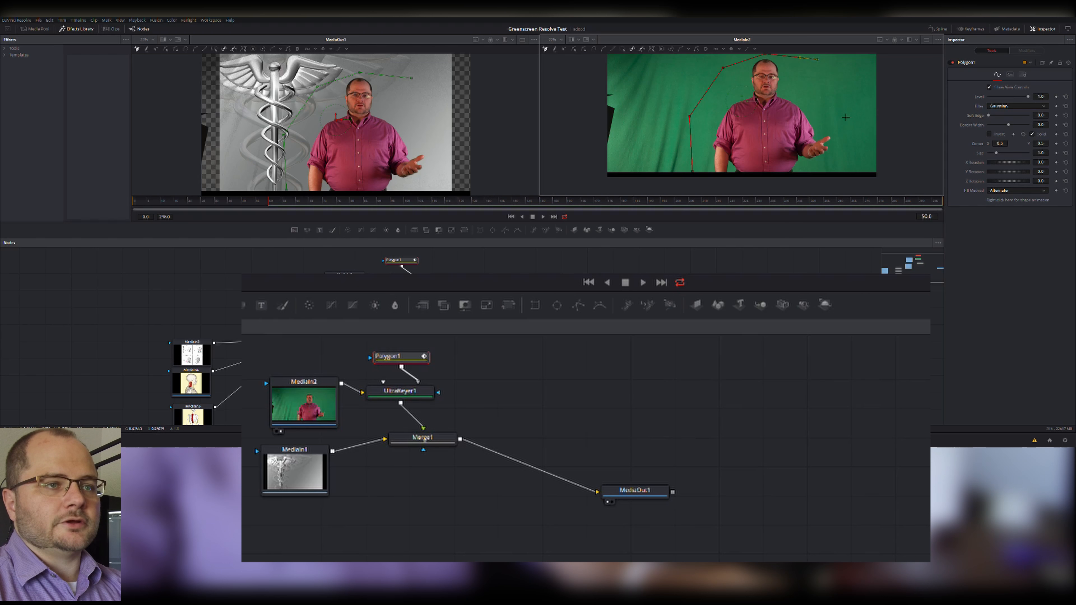
# Draw a closed polygon mask loosely around the presenter in the MediaIn2 image and invert it.
pyautogui.click(693, 181)
pyautogui.click(694, 174)
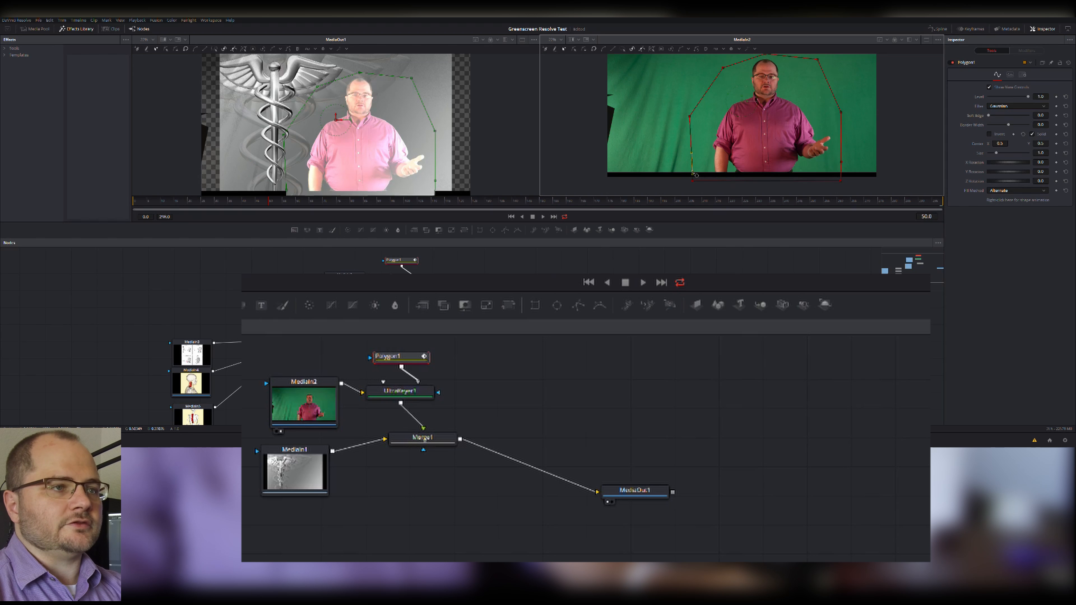
pyautogui.click(990, 134)
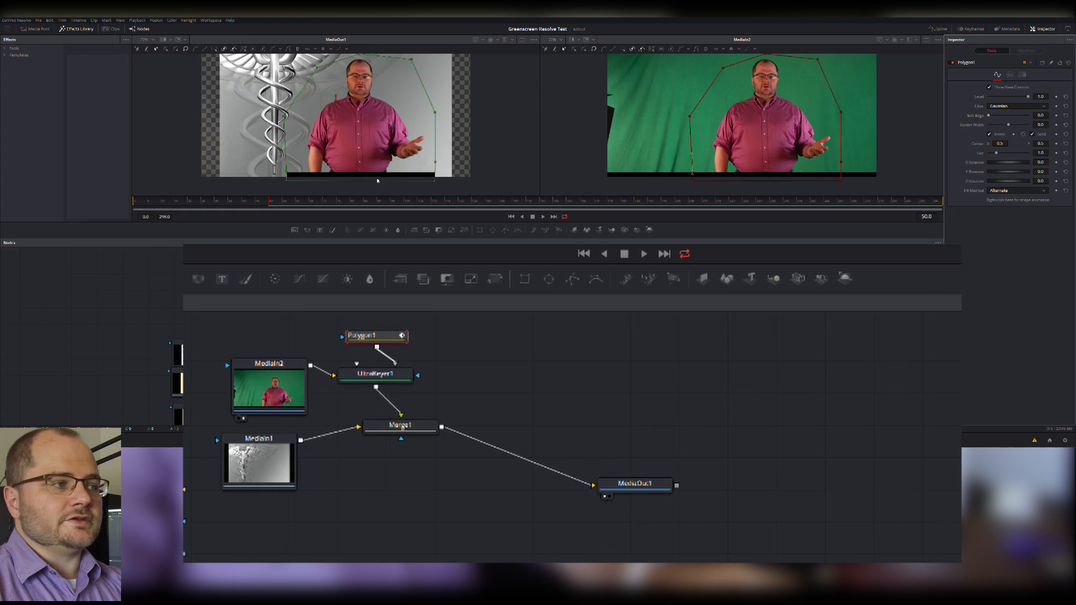
# Space out the Polygon1, MediaIn2 and UltraKeyer1 nodes above Merge1.
pyautogui.moveTo(377, 342); pyautogui.dragTo(394, 338)
pyautogui.moveTo(303, 372); pyautogui.dragTo(303, 350)
pyautogui.moveTo(373, 377); pyautogui.dragTo(378, 373)
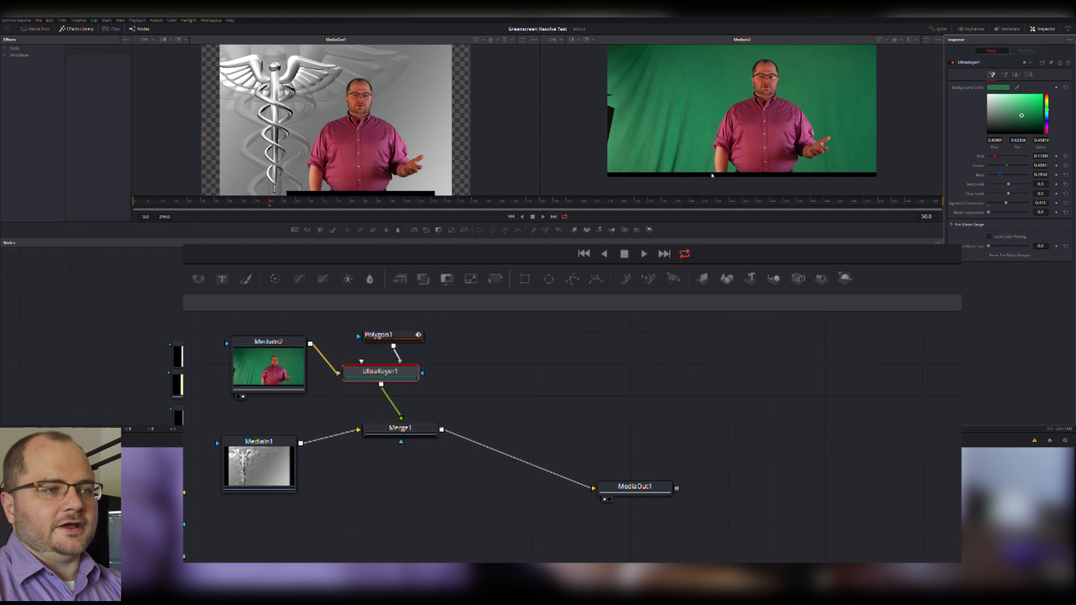
pyautogui.scroll(1, 764, 170)
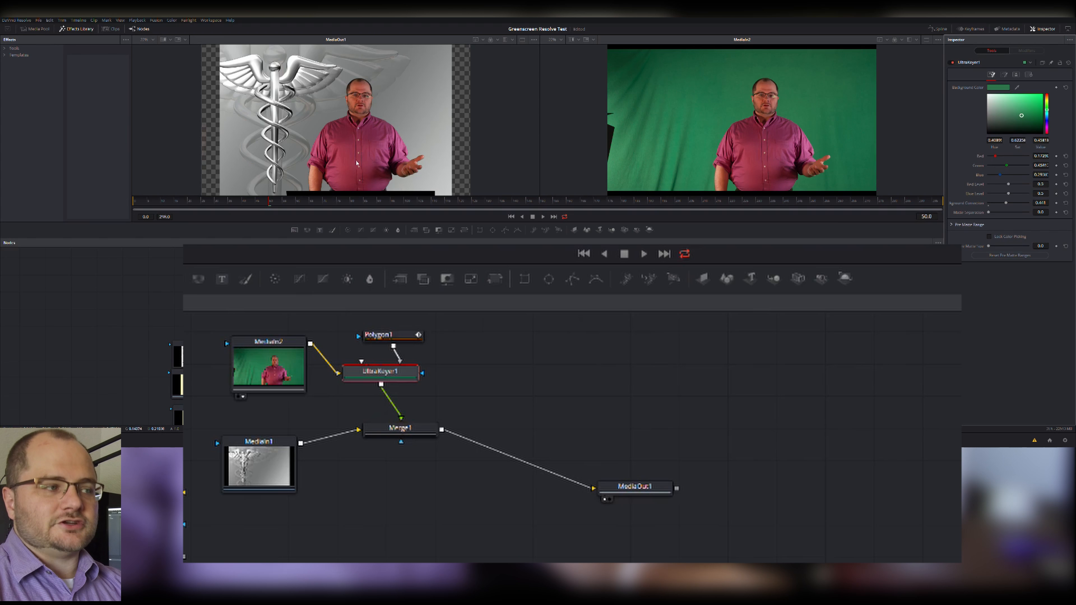
# Add a Transform node and insert it between UltraKeyer1 and Merge1.
pyautogui.click(542, 377)
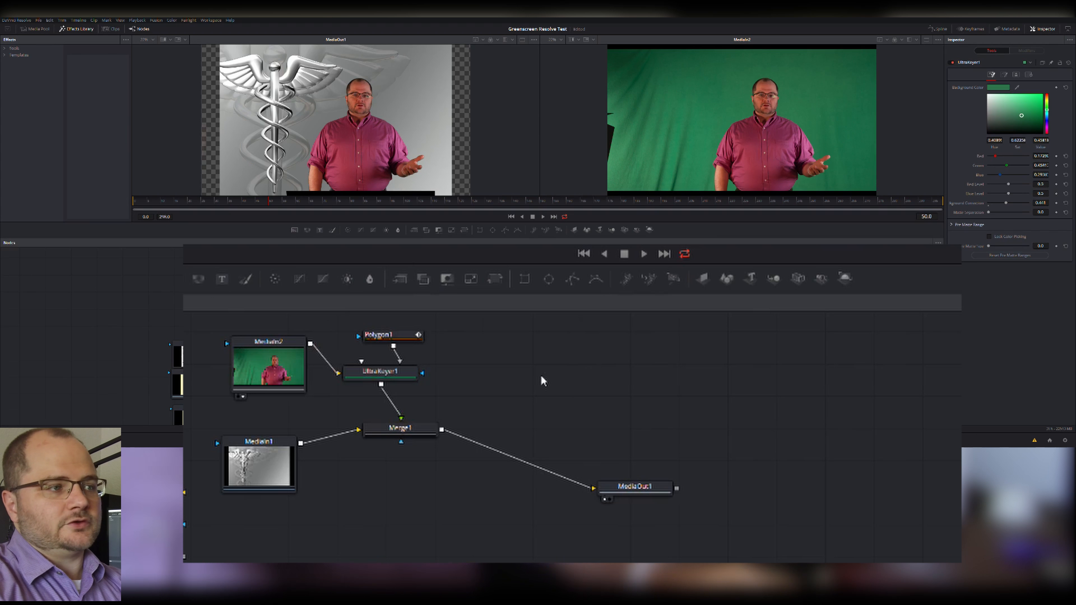
pyautogui.hotkey('shift', 'space')
pyautogui.write('transform')
pyautogui.press('Return')
pyautogui.moveTo(422, 373); pyautogui.dragTo(400, 418)
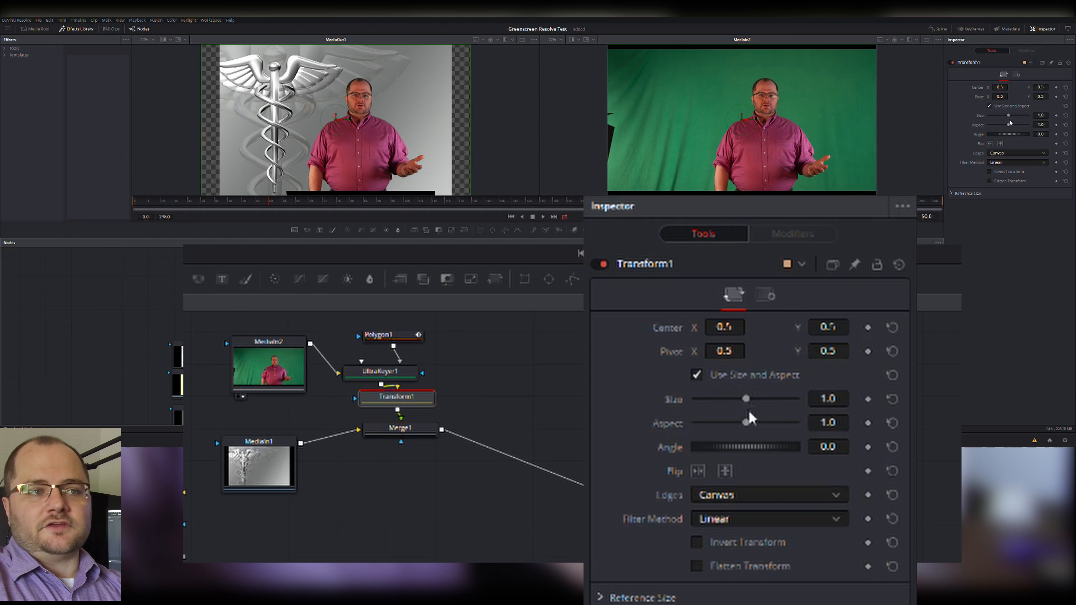
# Show MediaOut1 in the second viewer and UltraKeyer1's output in the first viewer.
pyautogui.moveTo(573, 361); pyautogui.dragTo(778, 127)
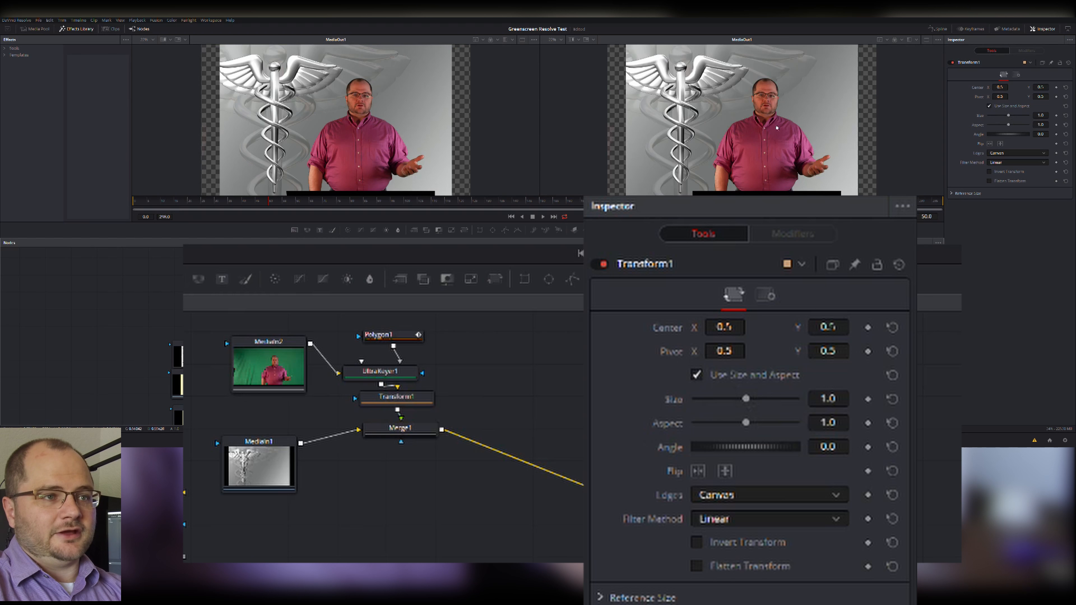
pyautogui.press('1')
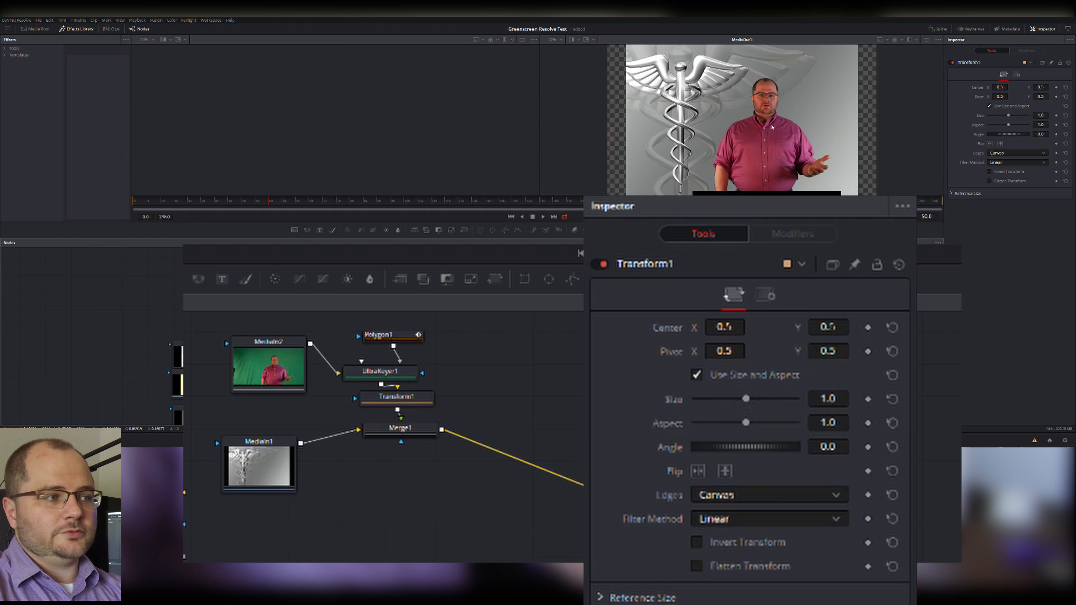
pyautogui.click(381, 373)
pyautogui.press('1')
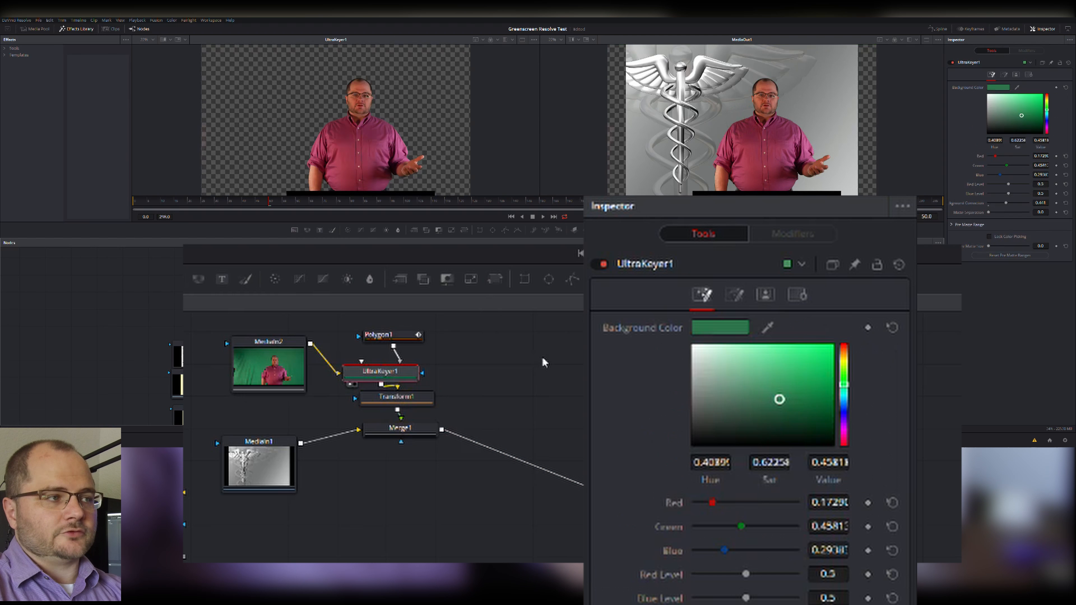
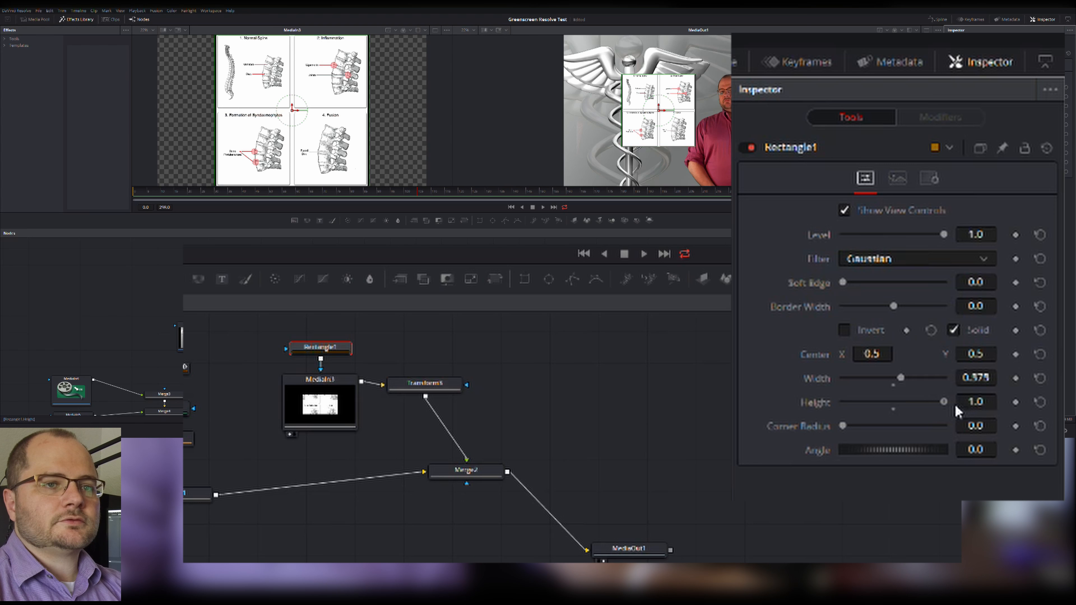
# Move the spine chart with Transform3 to the upper left of the composite, over the winged emblem beside the presenter.
pyautogui.click(433, 384)
pyautogui.moveTo(668, 114); pyautogui.dragTo(626, 81)
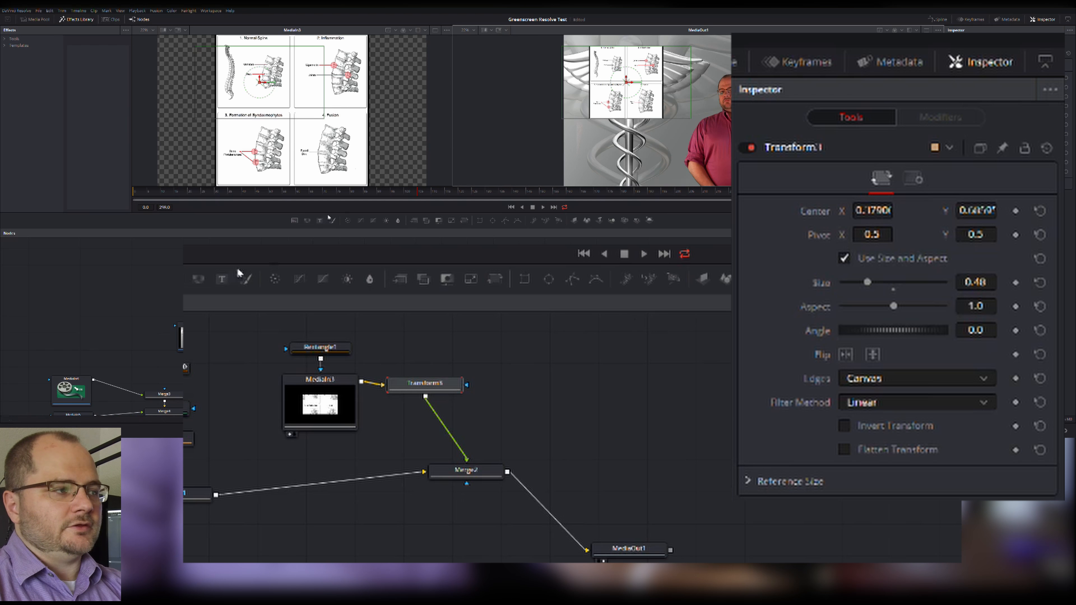
pyautogui.click(181, 192)
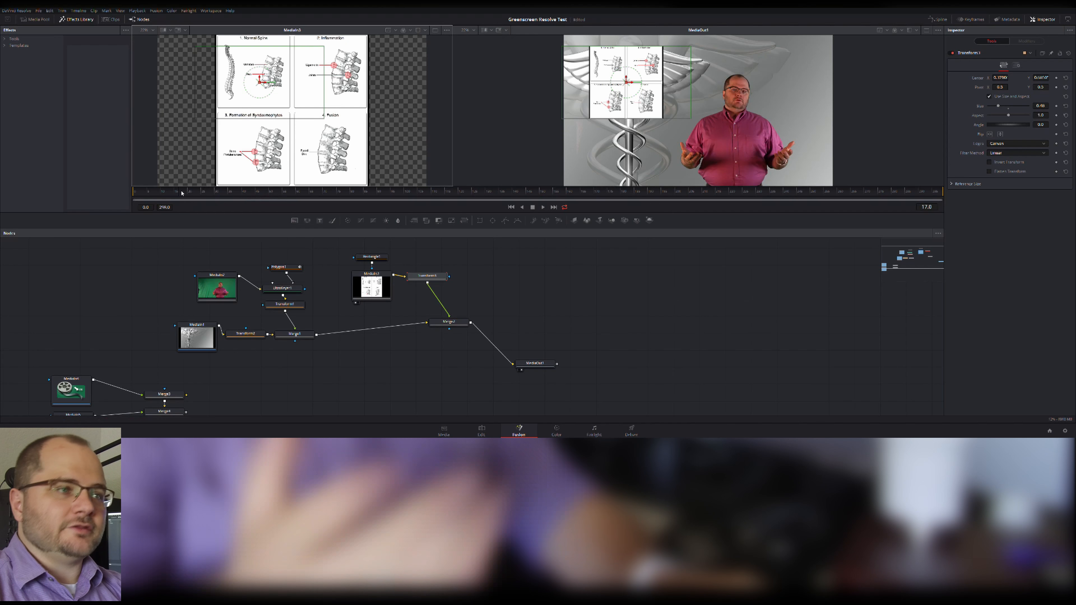
# Move Merge2 closer to Merge1 and MediaOut1 farther away to make room for more nodes between them.
pyautogui.moveTo(464, 326); pyautogui.dragTo(410, 331)
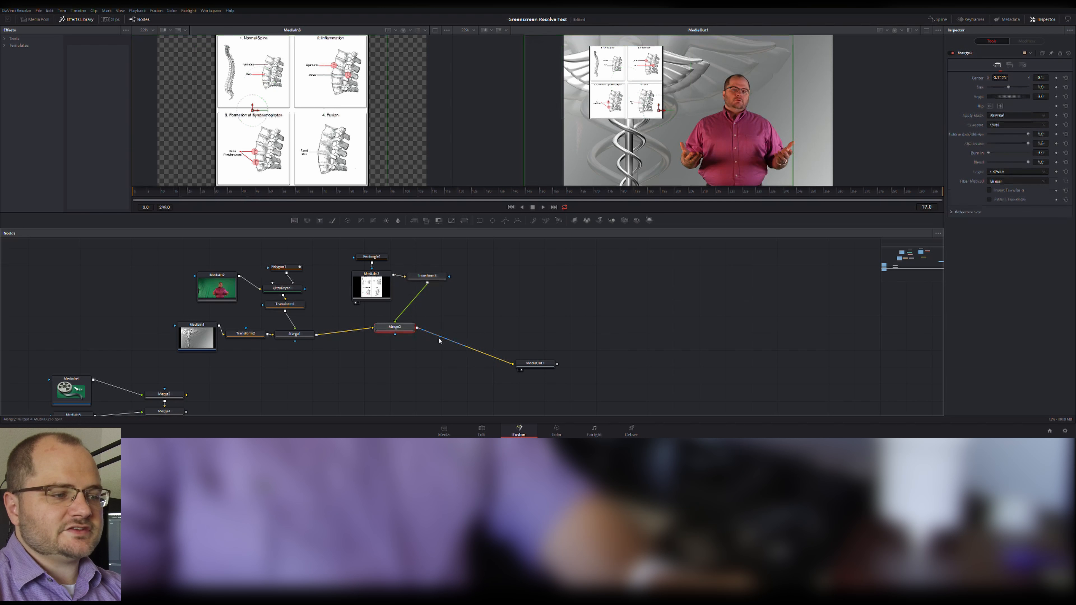
pyautogui.moveTo(535, 365); pyautogui.dragTo(588, 364)
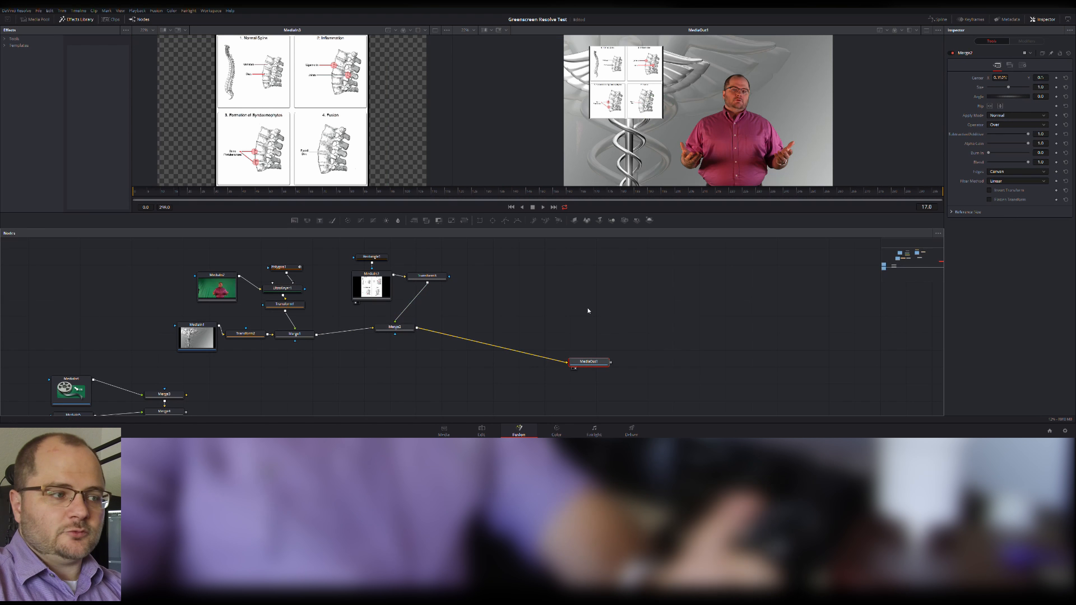
# Show MediaIn4 and MediaIn5 in turn in the first viewer to identify their images.
pyautogui.scroll(-3, 588, 310)
pyautogui.click(72, 335)
pyautogui.press('1')
pyautogui.click(73, 371)
pyautogui.press('1')
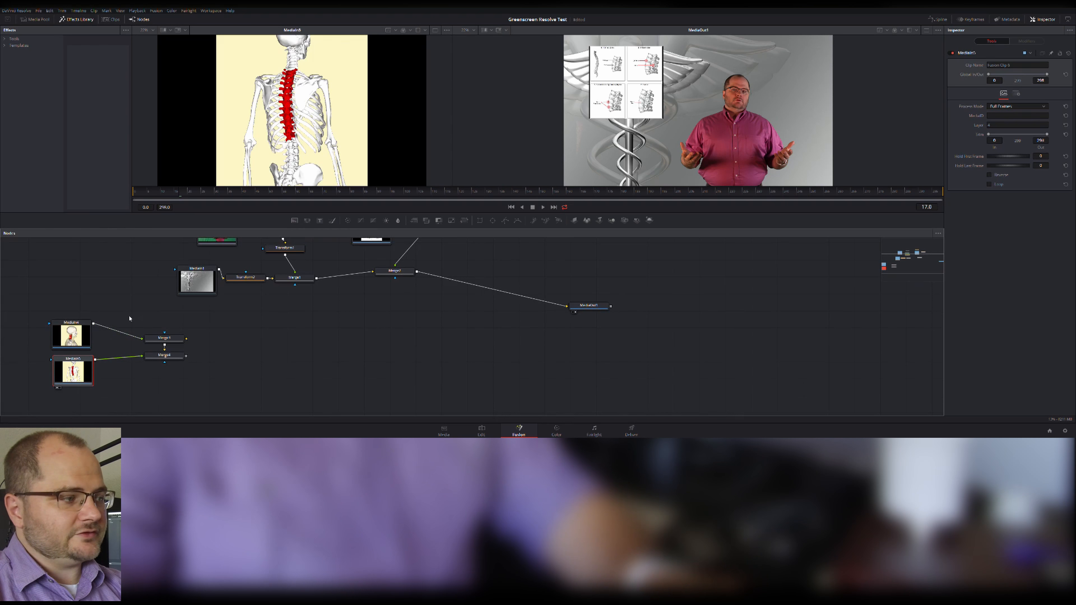
# Move MediaIn4 and Merge3 beside Merge2 and wire Merge3 in between Merge2 and MediaOut1.
pyautogui.click(164, 349)
pyautogui.moveTo(84, 309); pyautogui.dragTo(169, 352)
pyautogui.moveTo(155, 339); pyautogui.dragTo(583, 264)
pyautogui.scroll(3, 550, 297)
pyautogui.moveTo(579, 364); pyautogui.dragTo(532, 370)
pyautogui.scroll(-1, 564, 351)
pyautogui.click(448, 342)
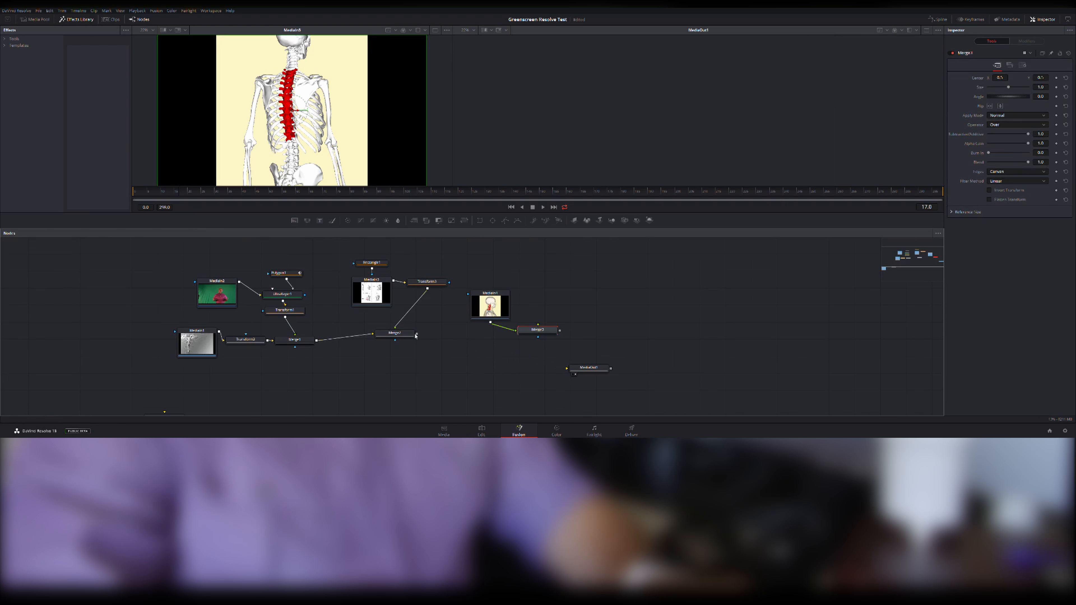
pyautogui.moveTo(417, 334); pyautogui.dragTo(536, 333)
pyautogui.moveTo(559, 331); pyautogui.dragTo(642, 373)
# Move MediaIn5 and Merge4 to the end of the node chain and connect Merge4 between Merge3 and MediaOut1.
pyautogui.scroll(-2, 254, 384)
pyautogui.scroll(-1, 237, 386)
pyautogui.moveTo(204, 330); pyautogui.dragTo(59, 396)
pyautogui.moveTo(166, 362); pyautogui.dragTo(692, 259)
pyautogui.scroll(4, 669, 280)
pyautogui.click(656, 306)
pyautogui.moveTo(600, 347); pyautogui.dragTo(579, 308)
pyautogui.moveTo(691, 334); pyautogui.dragTo(640, 390)
pyautogui.moveTo(638, 388); pyautogui.dragTo(674, 349)
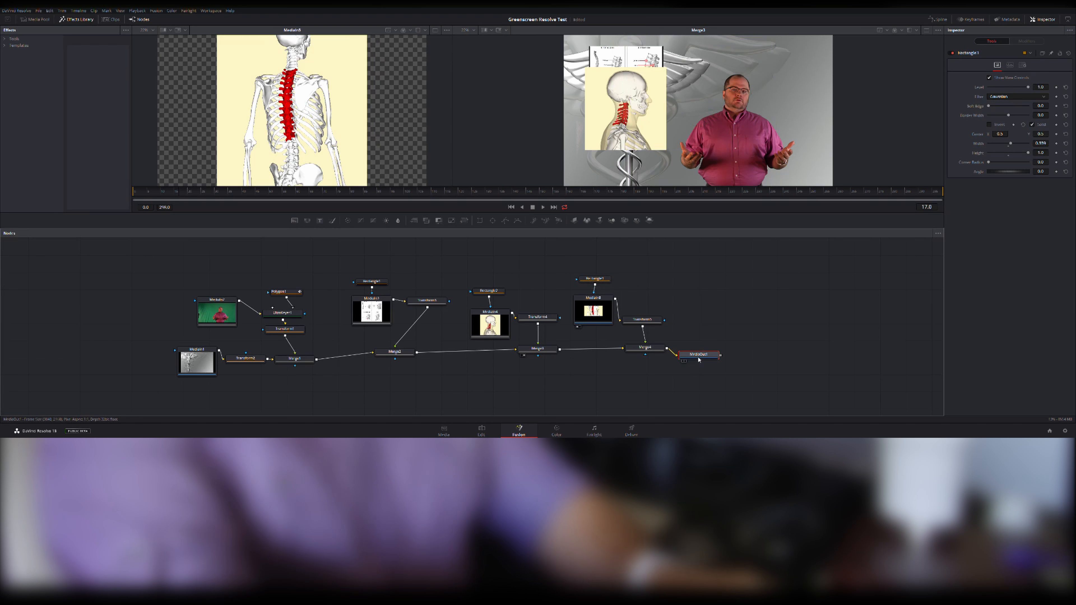
# Scale down the MediaIn5 skeleton image with Transform5 and place it at the composite's lower left, overlapping the skull image.
pyautogui.click(642, 320)
pyautogui.moveTo(1009, 106); pyautogui.dragTo(933, 77)
pyautogui.moveTo(1042, 78); pyautogui.dragTo(939, 79)
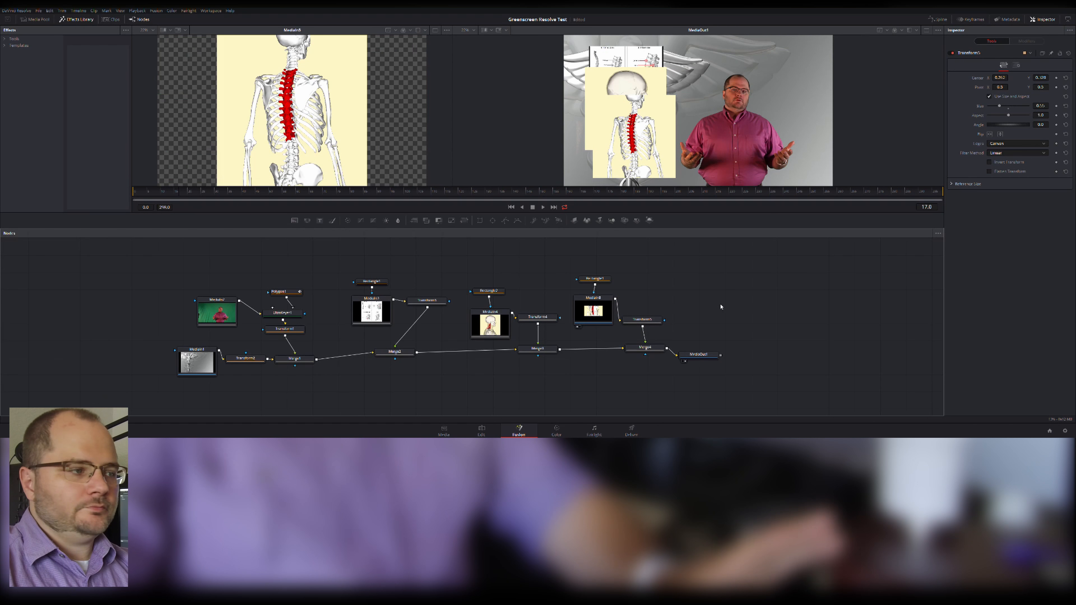
# Shift all image-overlay nodes from Rectangle1 through MediaOut1 slightly closer to Merge1 as one group.
pyautogui.moveTo(332, 258); pyautogui.dragTo(739, 397)
pyautogui.moveTo(706, 360); pyautogui.dragTo(681, 361)
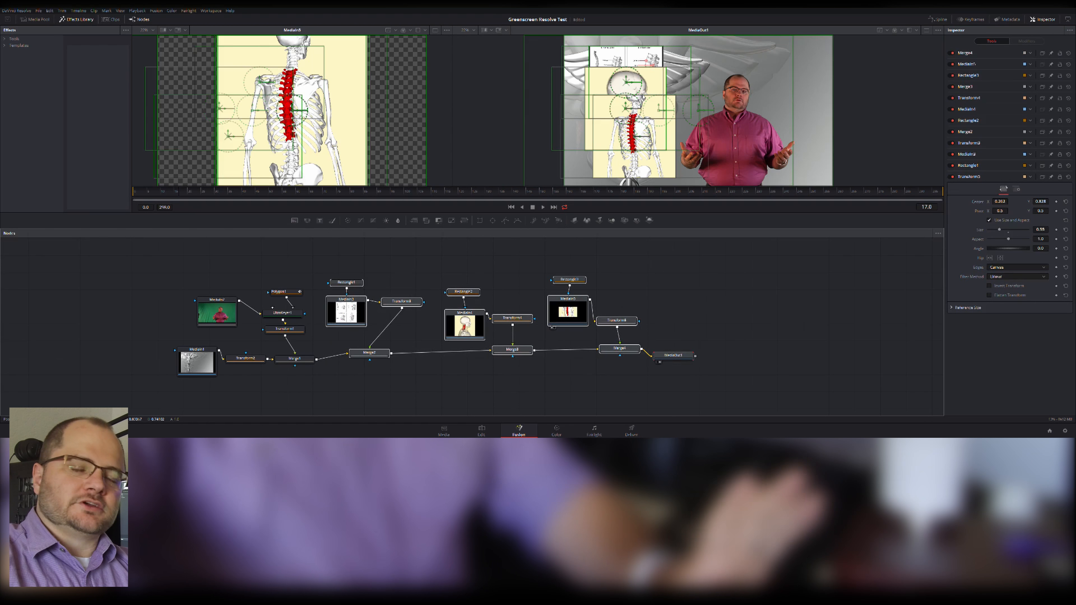
pyautogui.click(651, 290)
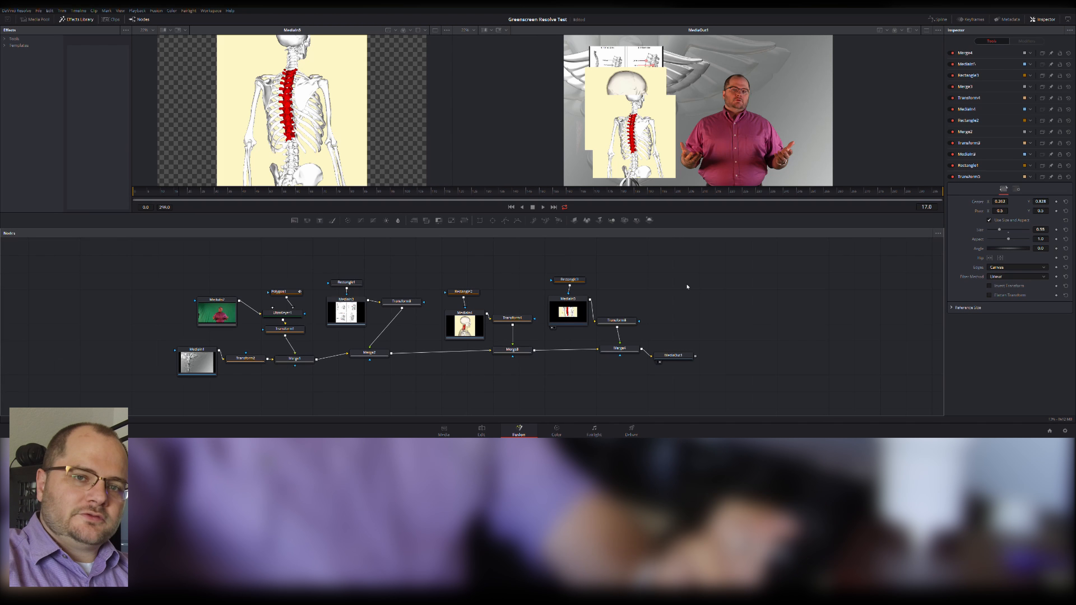
# Open the Keyframes editor and show MediaIn3 in the first viewer.
pyautogui.click(970, 19)
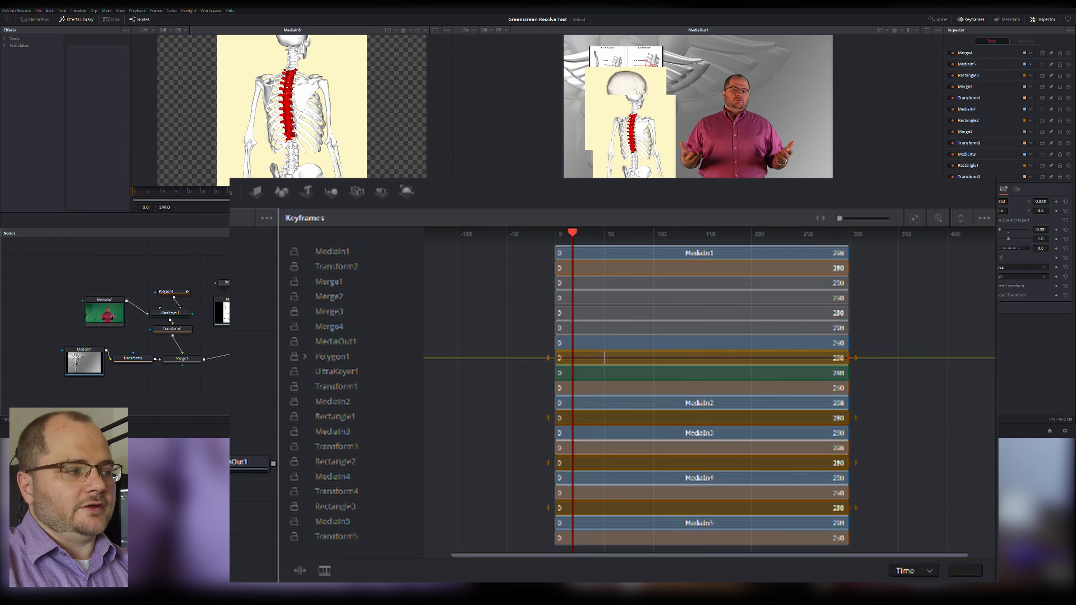
pyautogui.click(233, 283)
pyautogui.click(250, 463)
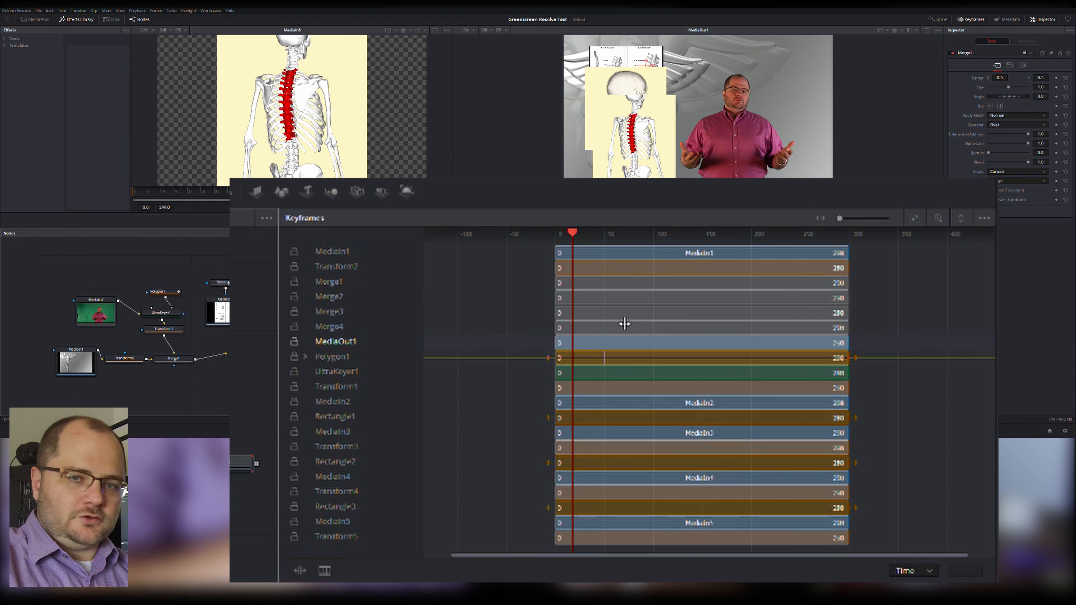
pyautogui.click(219, 313)
pyautogui.press('1')
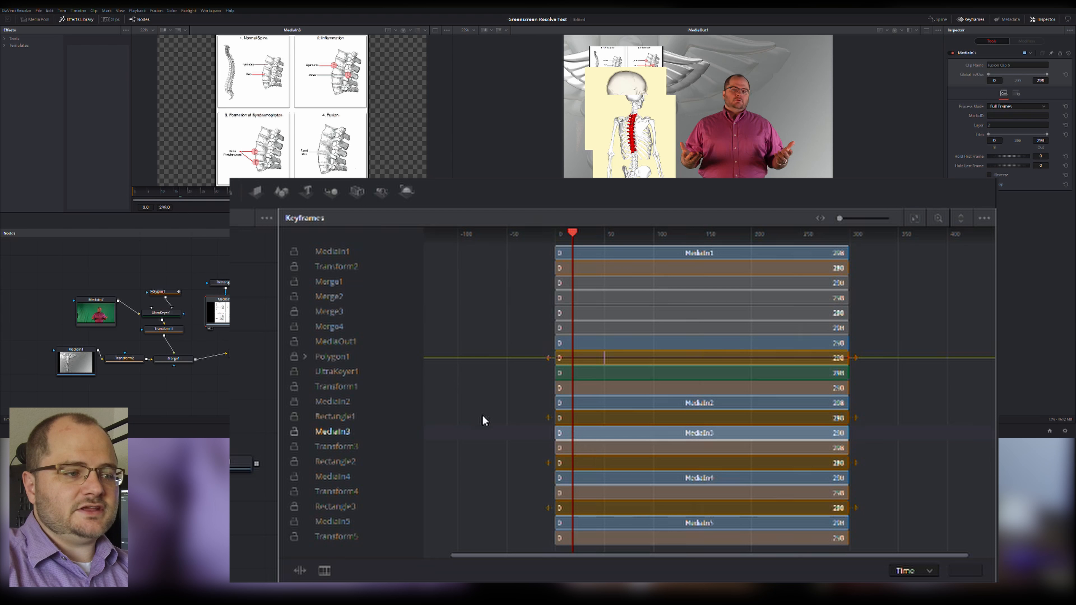
# Trim the start of the MediaIn3 bar to frame 29 in the Keyframes editor and move the playhead just past it.
pyautogui.moveTo(551, 432); pyautogui.dragTo(590, 441)
pyautogui.moveTo(589, 441); pyautogui.dragTo(598, 440)
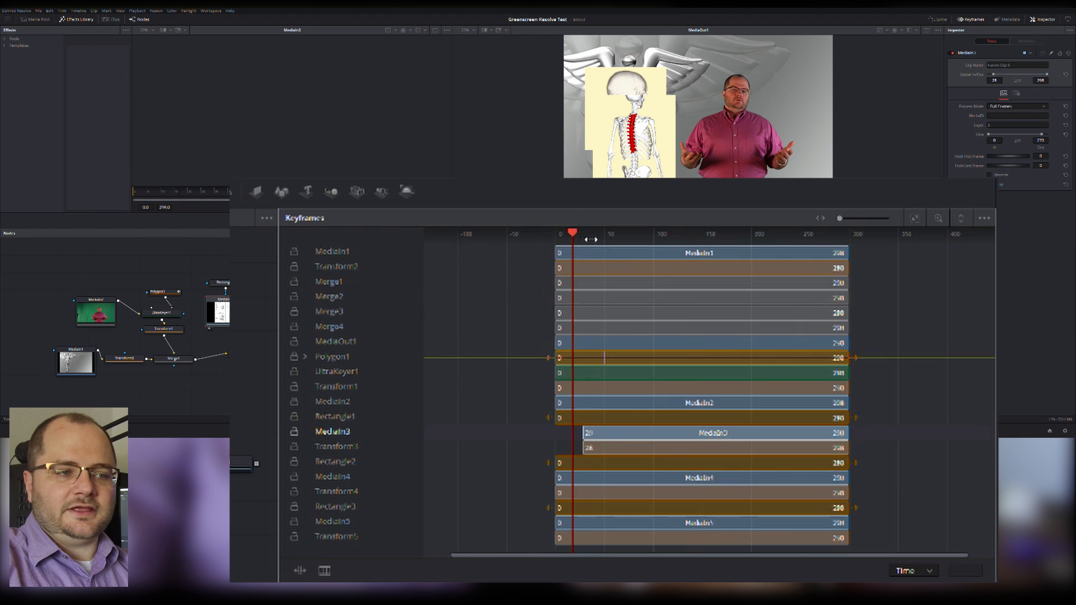
pyautogui.moveTo(573, 232)
pyautogui.mouseDown()
pyautogui.moveTo(612, 232)
pyautogui.moveTo(589, 232)
pyautogui.mouseUp()
pyautogui.press('space')
pyautogui.click(218, 197)
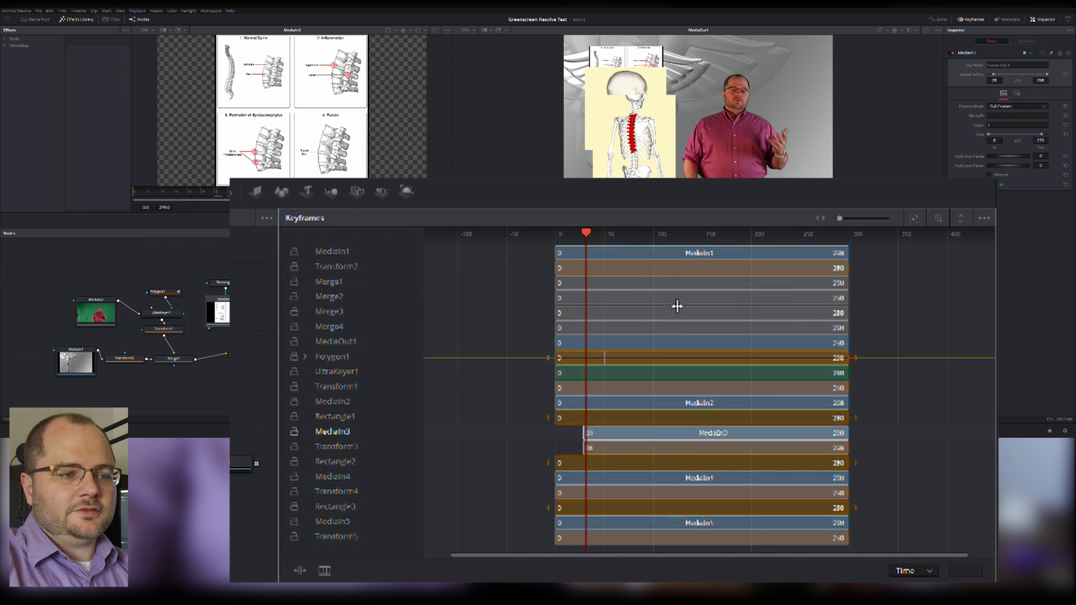
# Trim the end of the MediaIn3 bar to frame 91 and scrub across both ends to check the spine chart's timing.
pyautogui.click(853, 443)
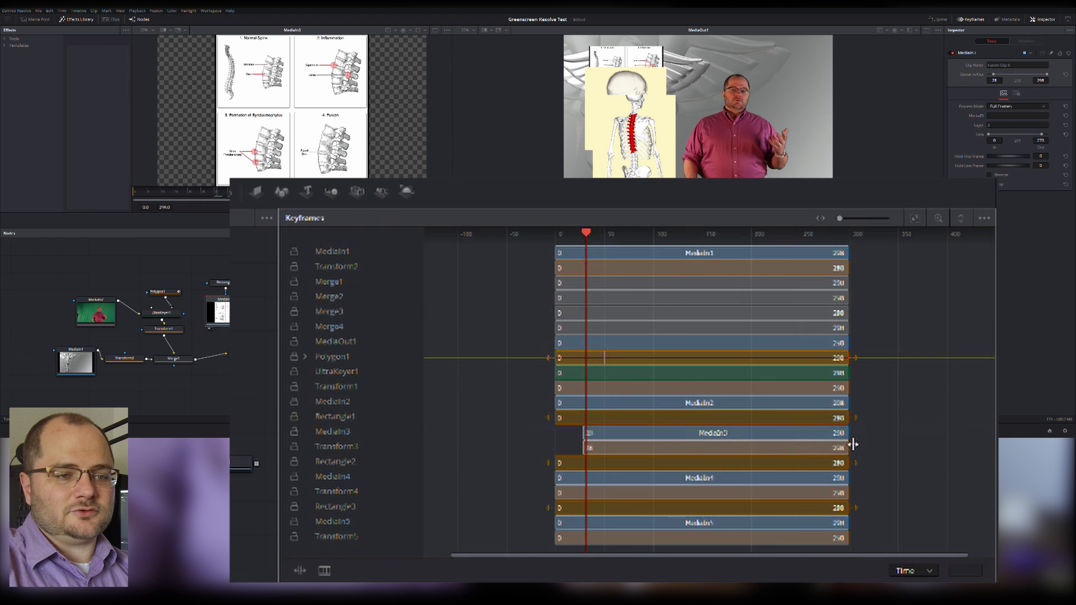
pyautogui.click(854, 443)
pyautogui.moveTo(852, 442); pyautogui.dragTo(647, 449)
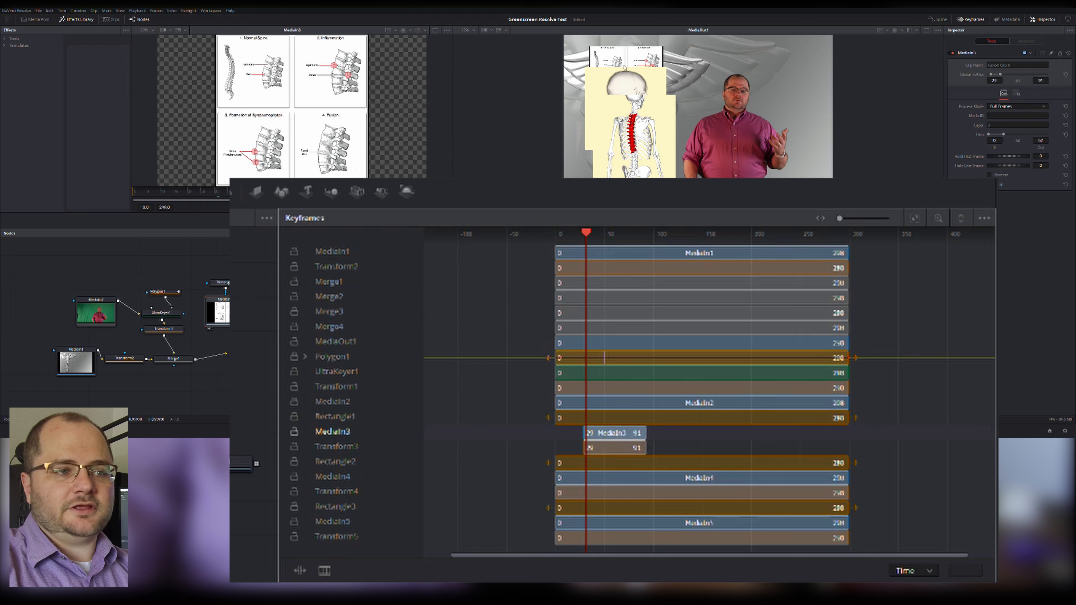
pyautogui.moveTo(587, 233); pyautogui.dragTo(572, 235)
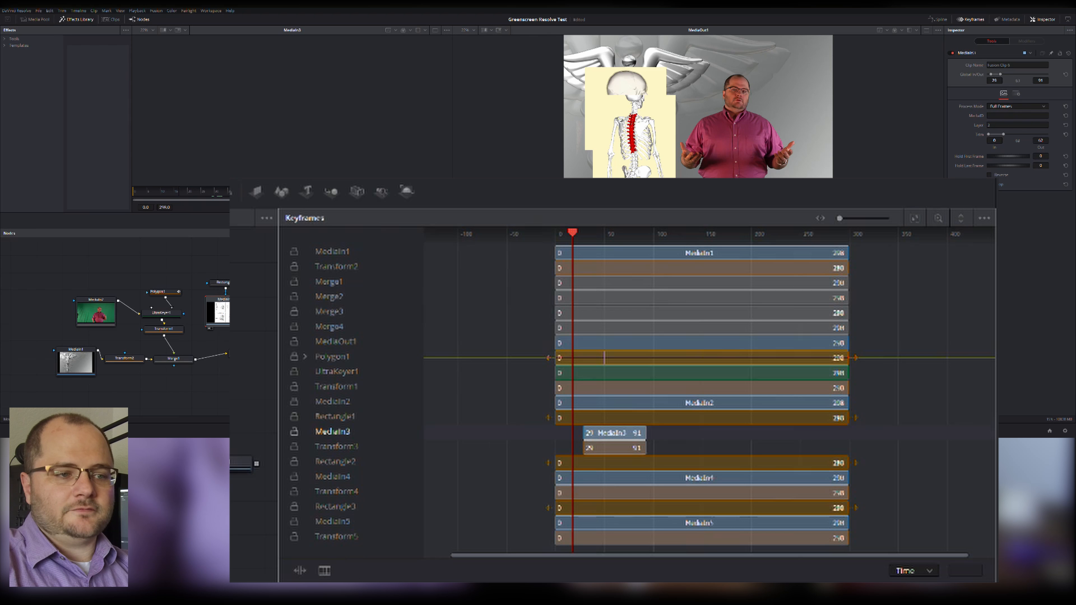
pyautogui.moveTo(573, 232); pyautogui.dragTo(588, 234)
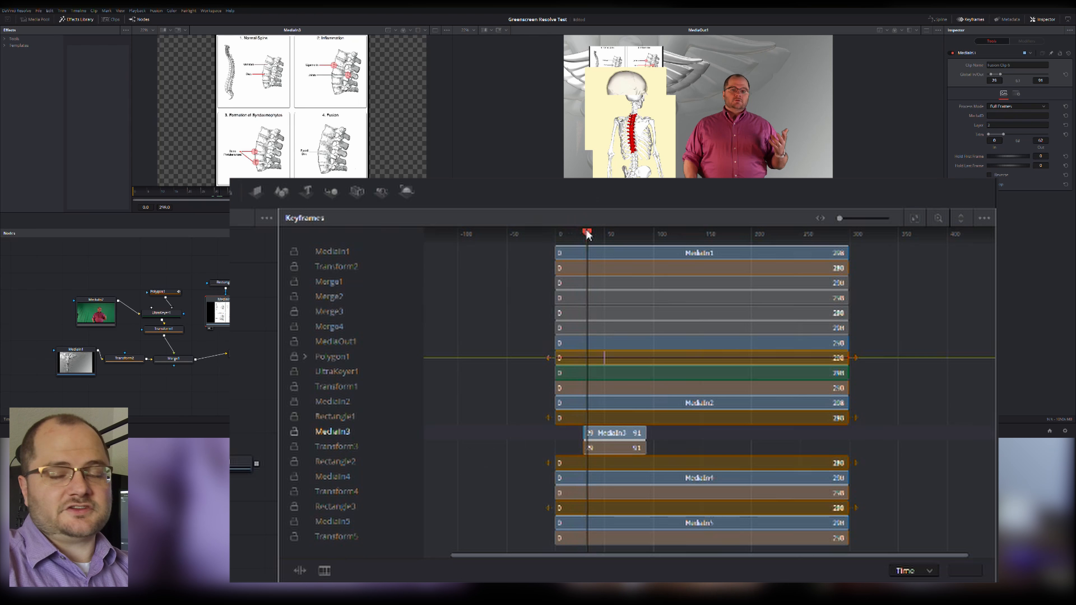
pyautogui.moveTo(588, 234); pyautogui.dragTo(651, 238)
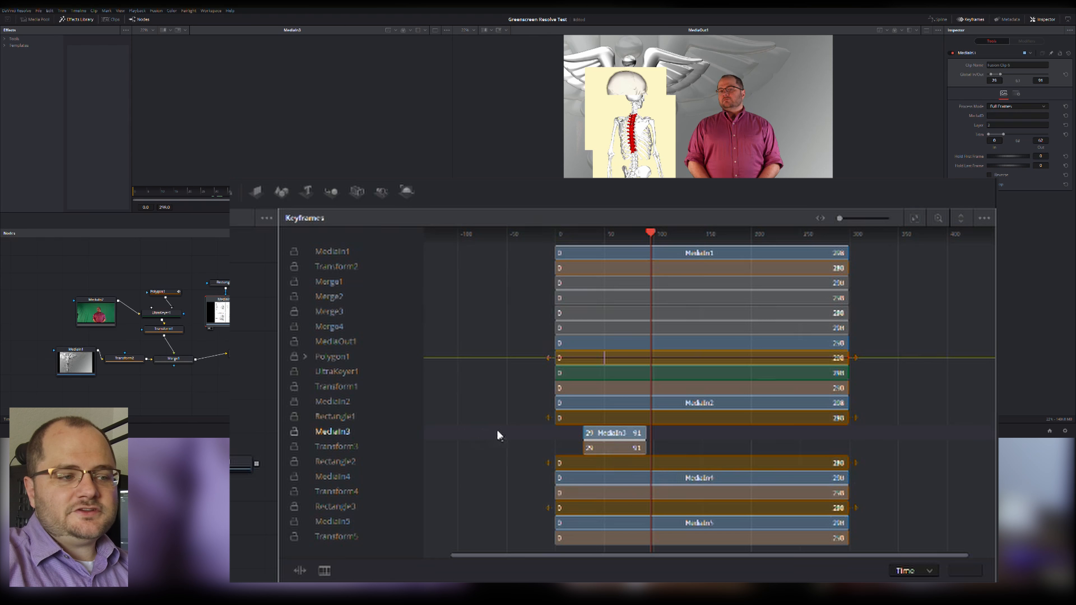
pyautogui.click(352, 452)
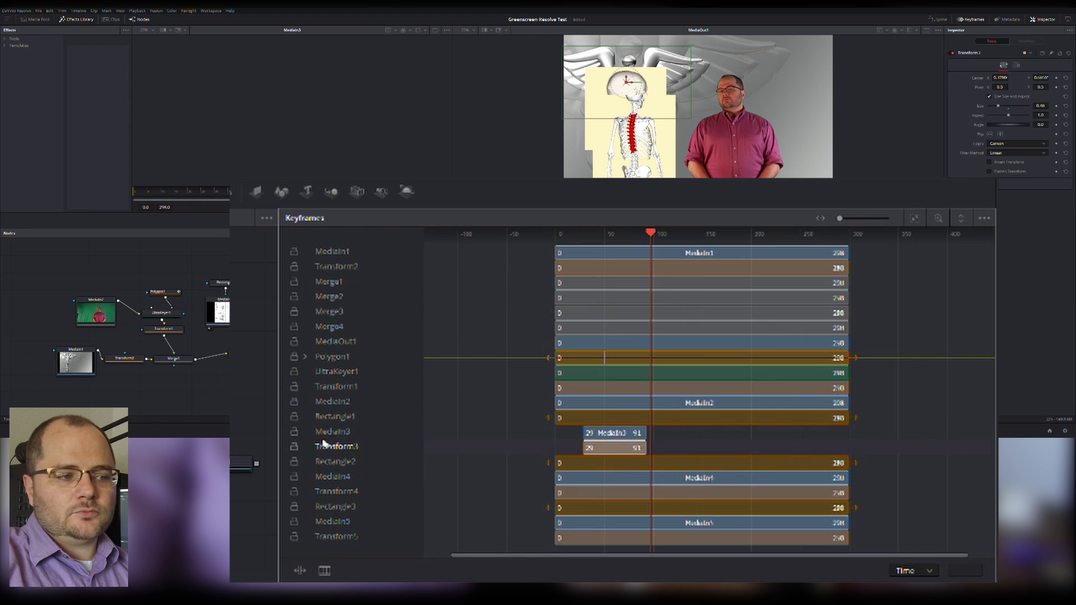
pyautogui.click(321, 429)
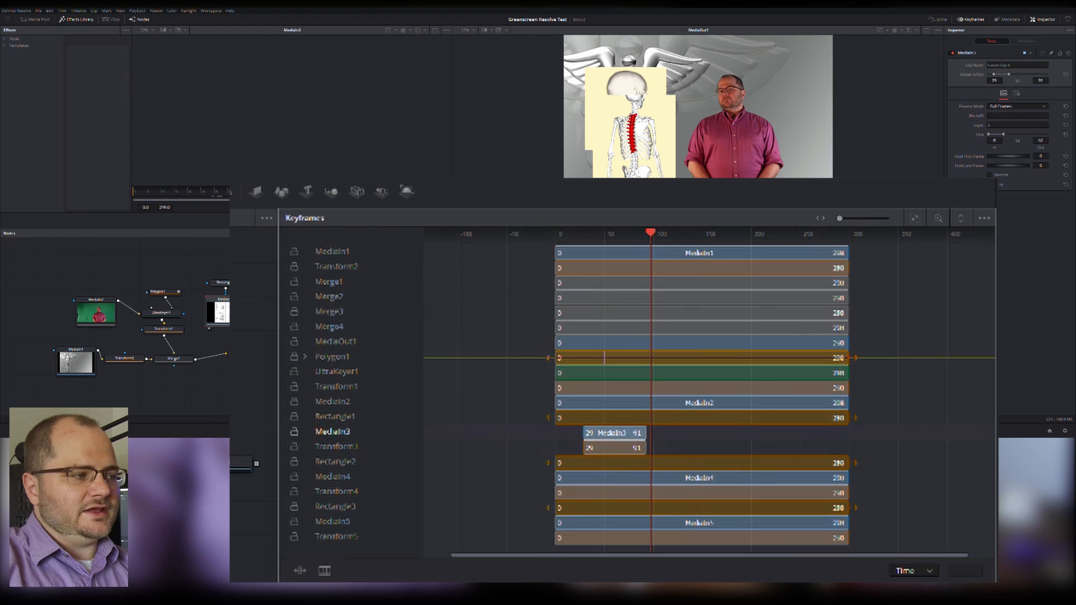
pyautogui.click(263, 332)
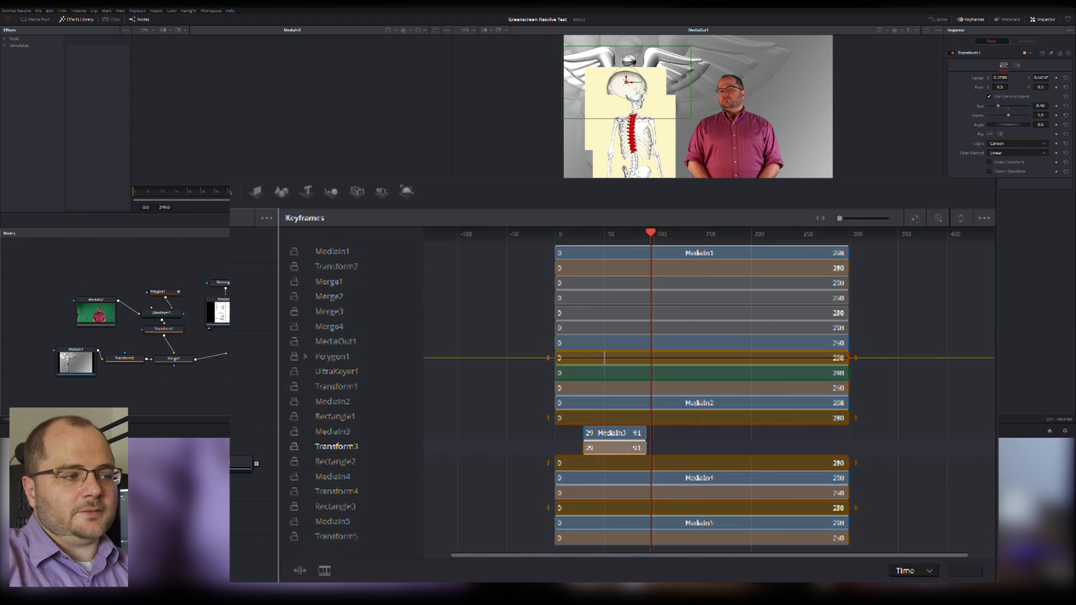
# Show MediaIn4 in the first viewer and trim its bar to frames 109 through 179.
pyautogui.click(333, 477)
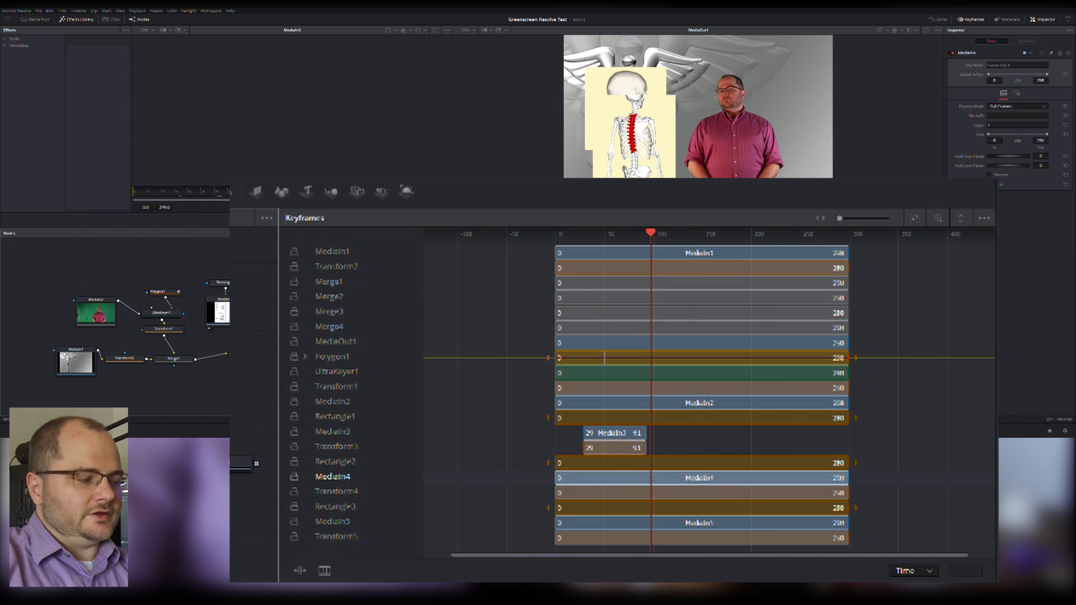
pyautogui.press('1')
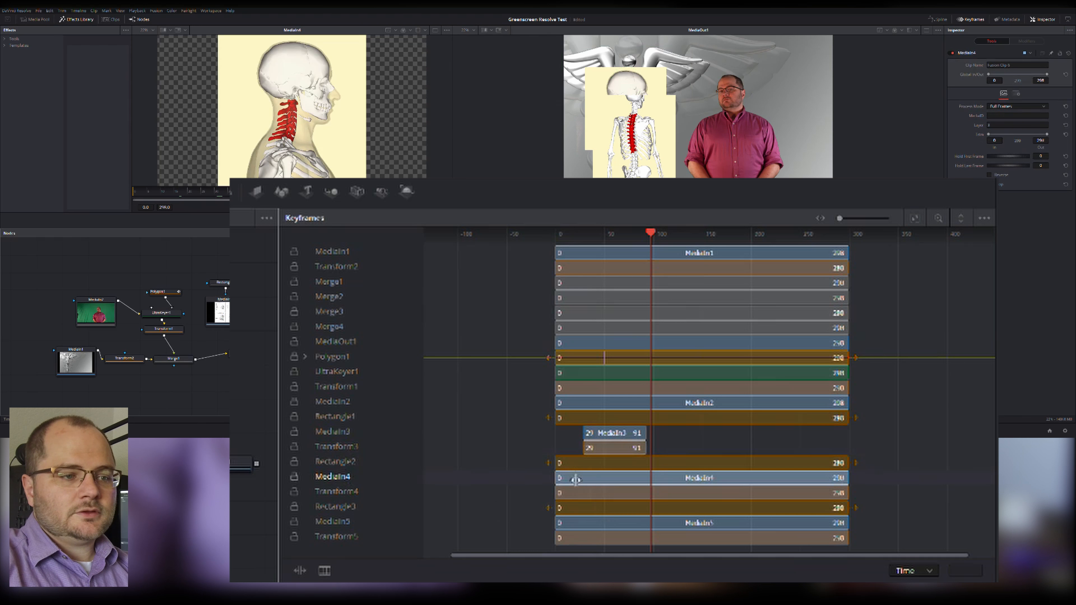
pyautogui.moveTo(572, 478); pyautogui.dragTo(654, 478)
pyautogui.moveTo(853, 493); pyautogui.dragTo(735, 486)
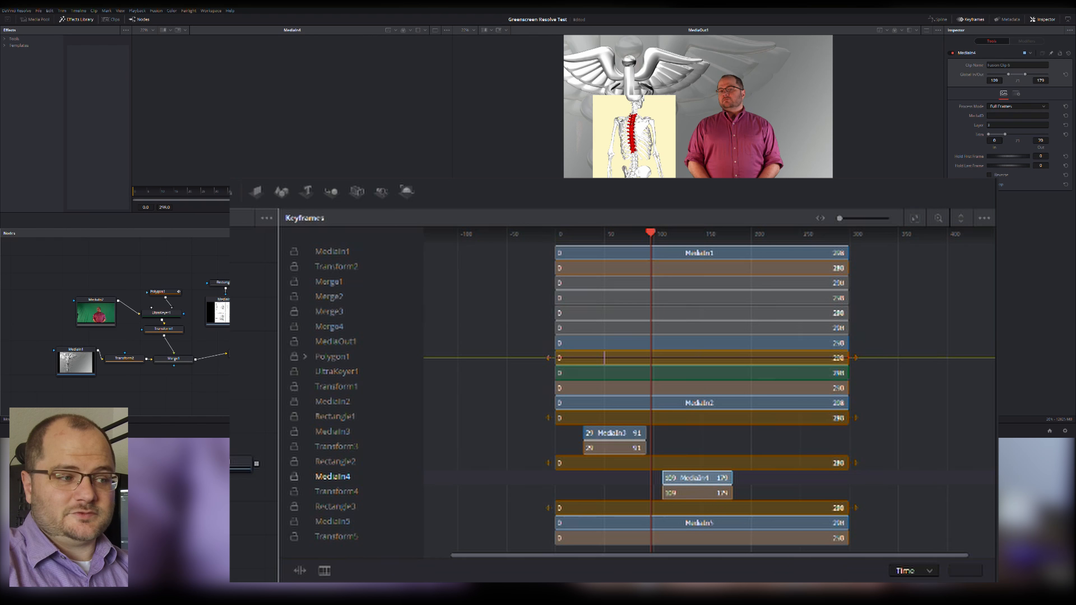
# Show MediaIn5 in the first viewer and move its skeleton image with Transform5 up to the composite's upper left.
pyautogui.click(336, 536)
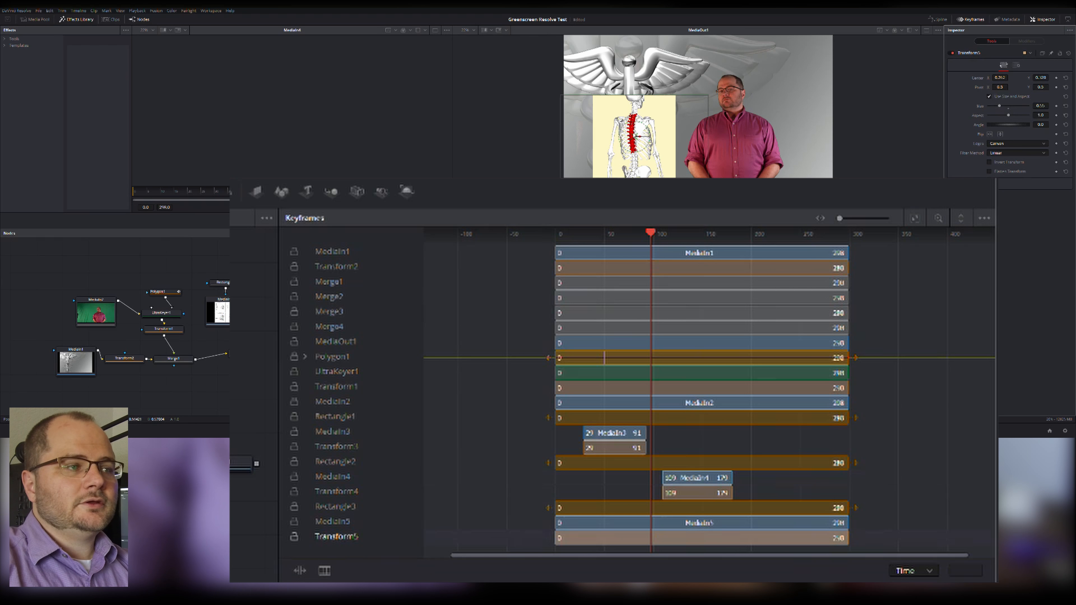
pyautogui.click(333, 522)
pyautogui.press('1')
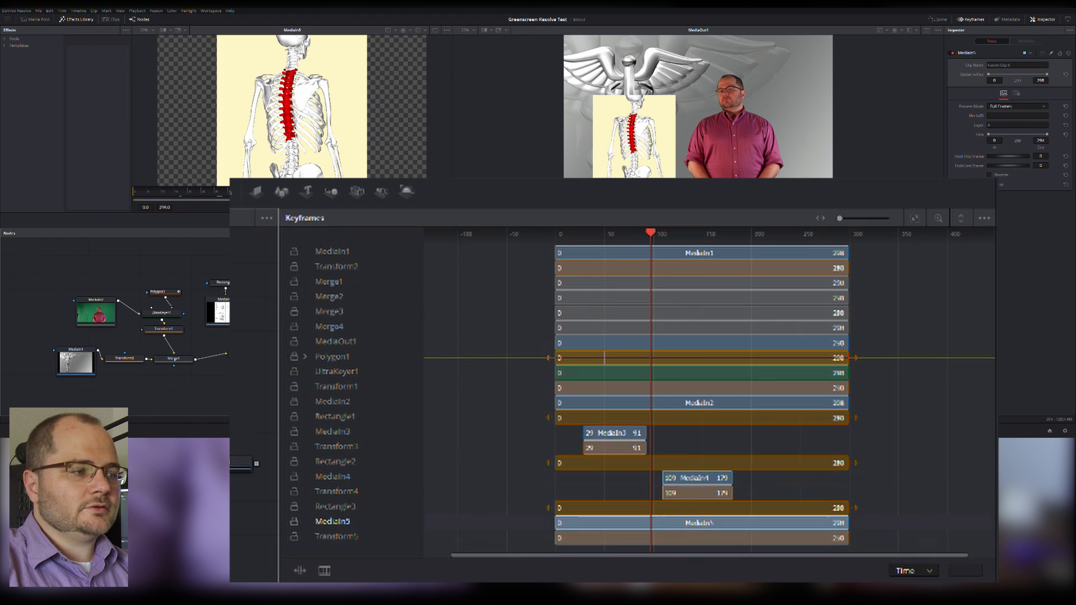
pyautogui.click(337, 536)
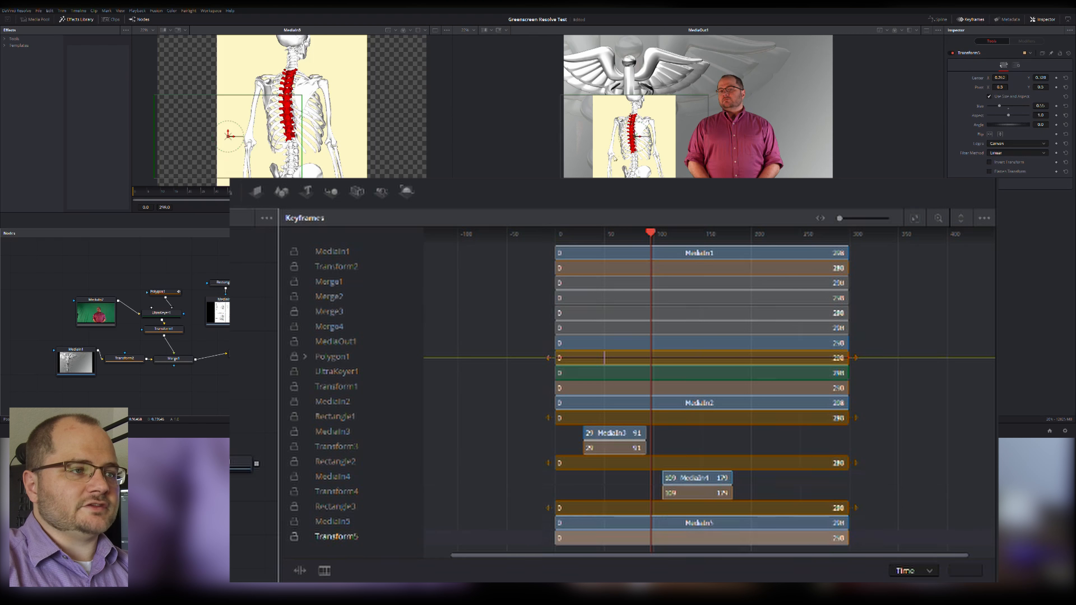
pyautogui.moveTo(636, 136); pyautogui.dragTo(633, 82)
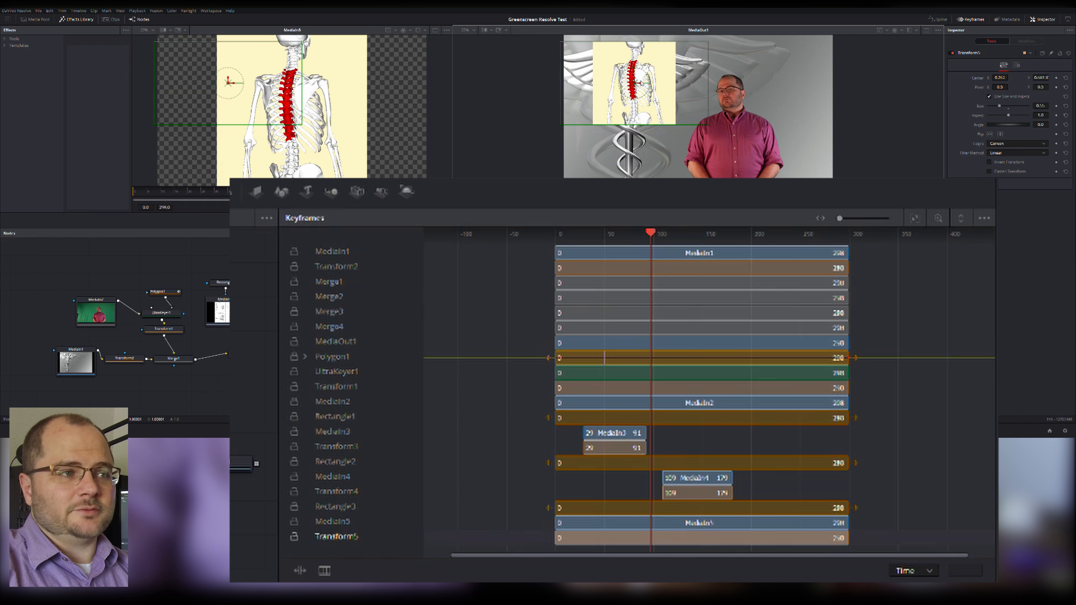
pyautogui.scroll(2, 641, 83)
pyautogui.scroll(-6, 636, 92)
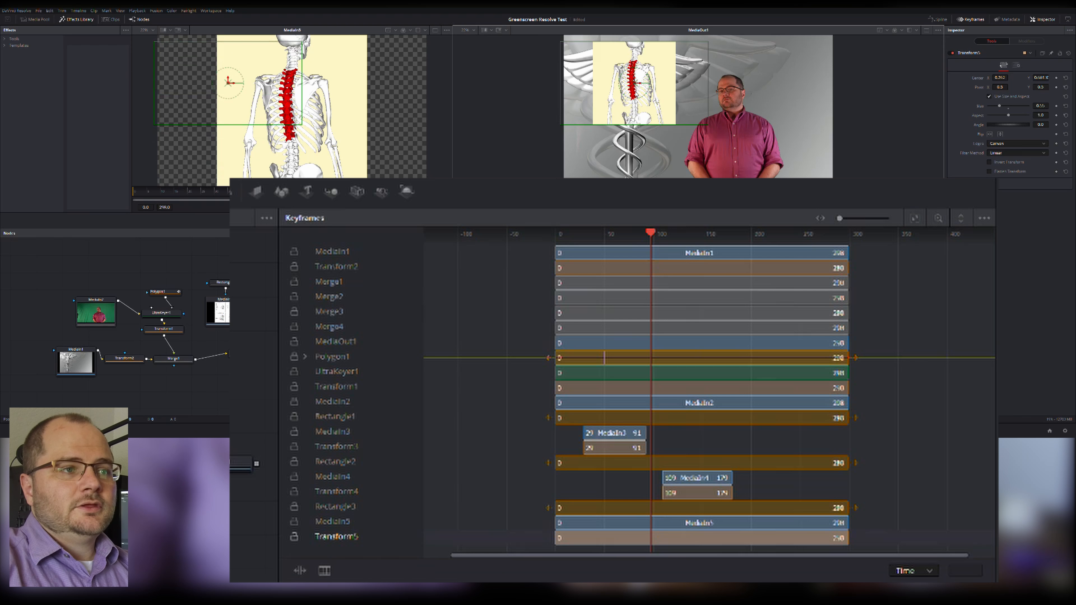
pyautogui.scroll(1, 637, 94)
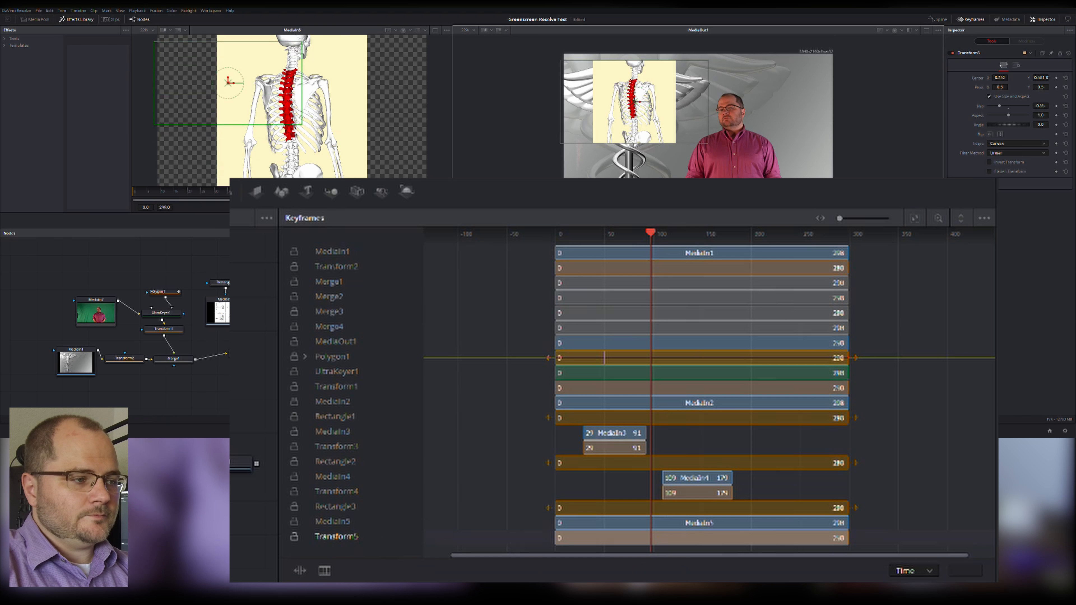
# Trim the MediaIn5 bar to frames 206 through 271 in the Keyframes editor.
pyautogui.click(335, 522)
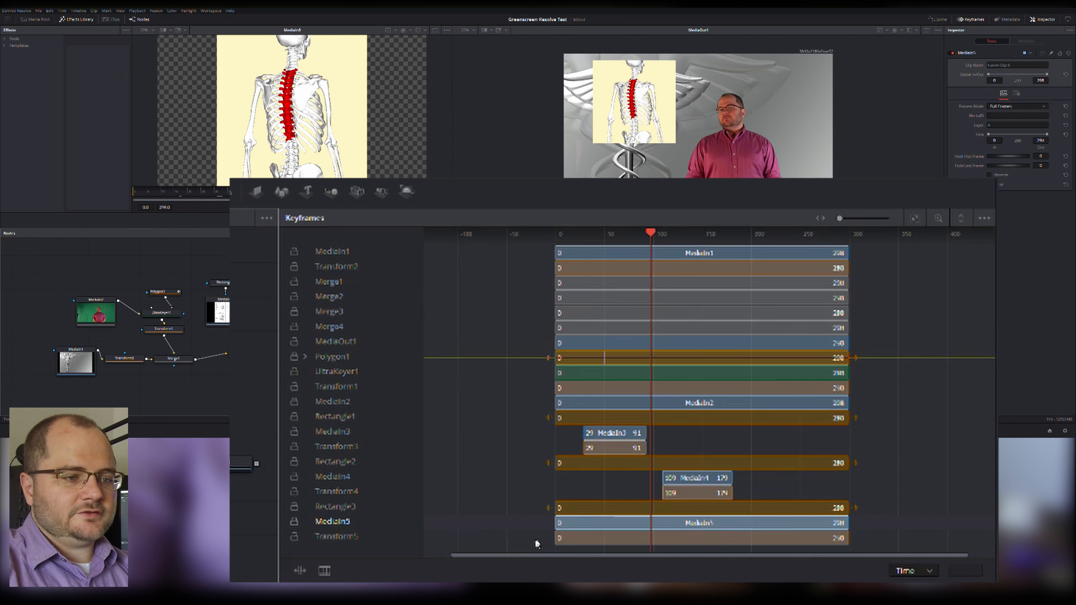
pyautogui.moveTo(580, 538); pyautogui.dragTo(782, 539)
pyautogui.moveTo(865, 535); pyautogui.dragTo(826, 535)
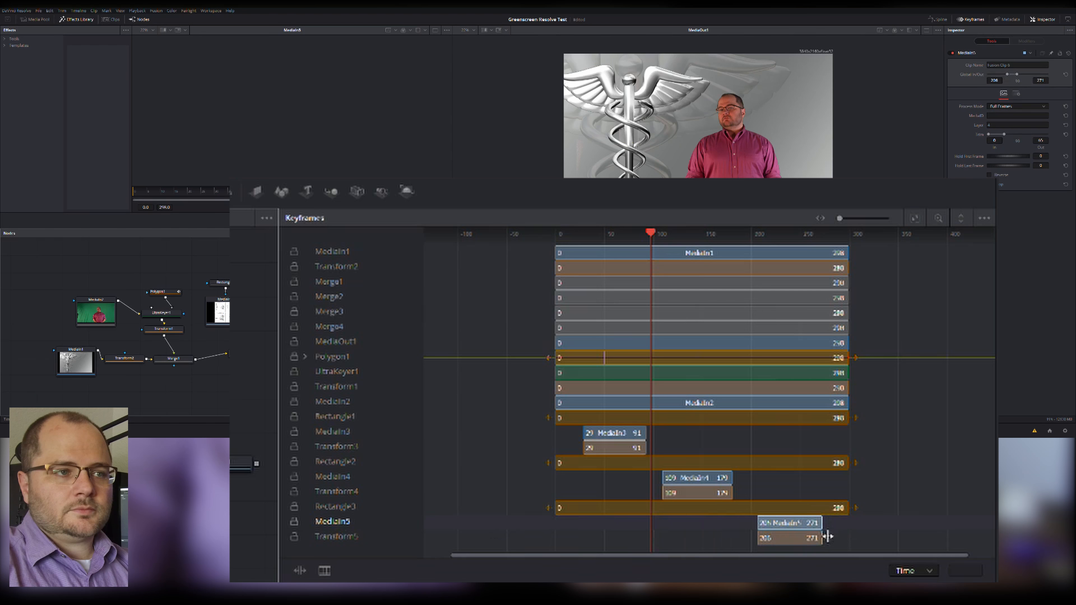
pyautogui.scroll(-2, 899, 122)
pyautogui.scroll(1, 899, 123)
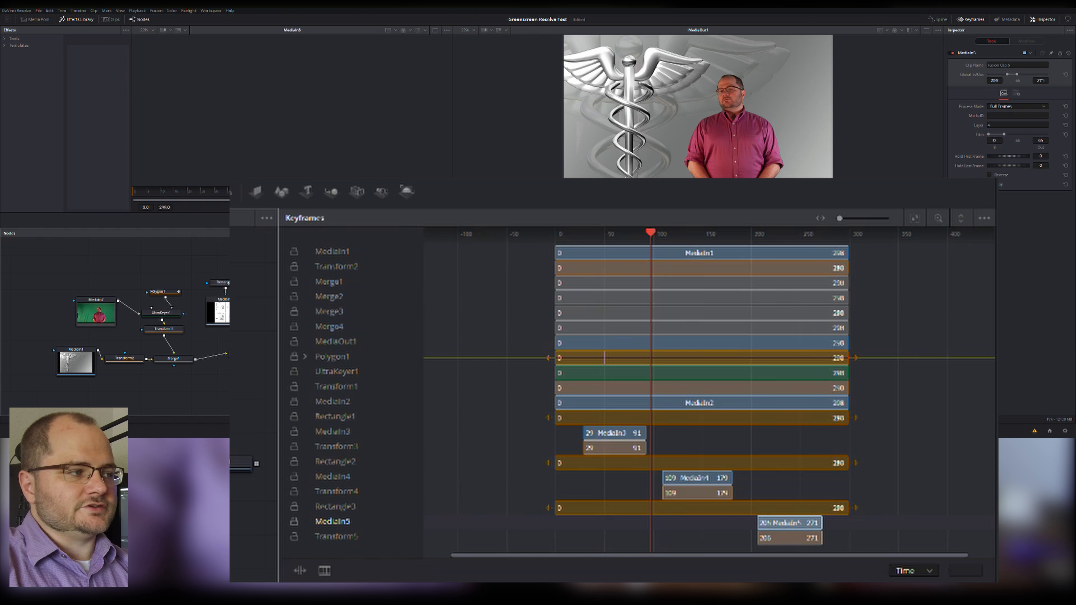
# Scrub through the composite to check when each of the three spine images appears.
pyautogui.click(609, 234)
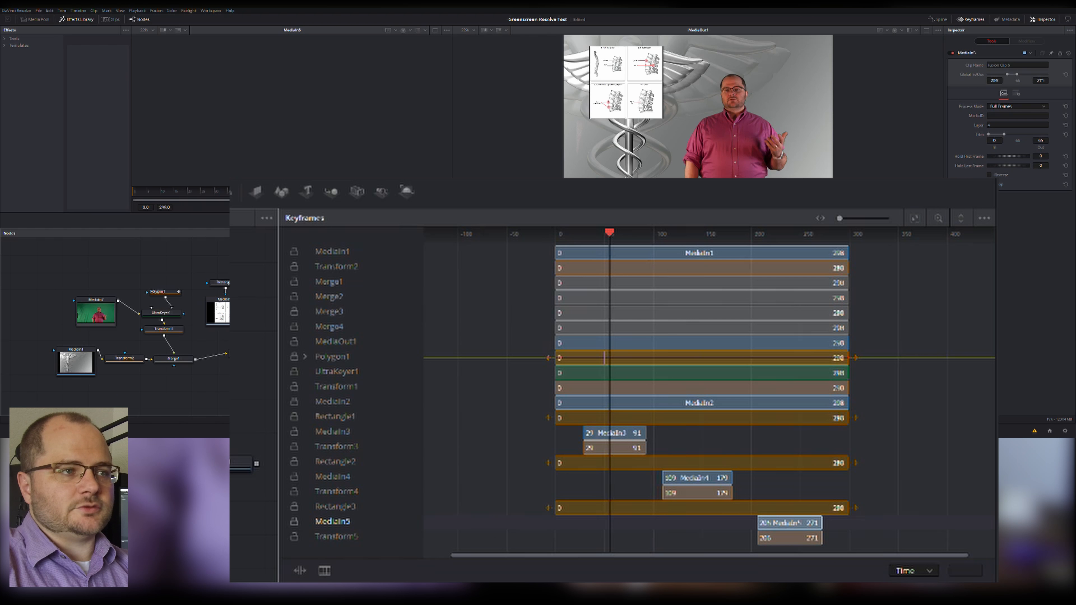
pyautogui.click(686, 233)
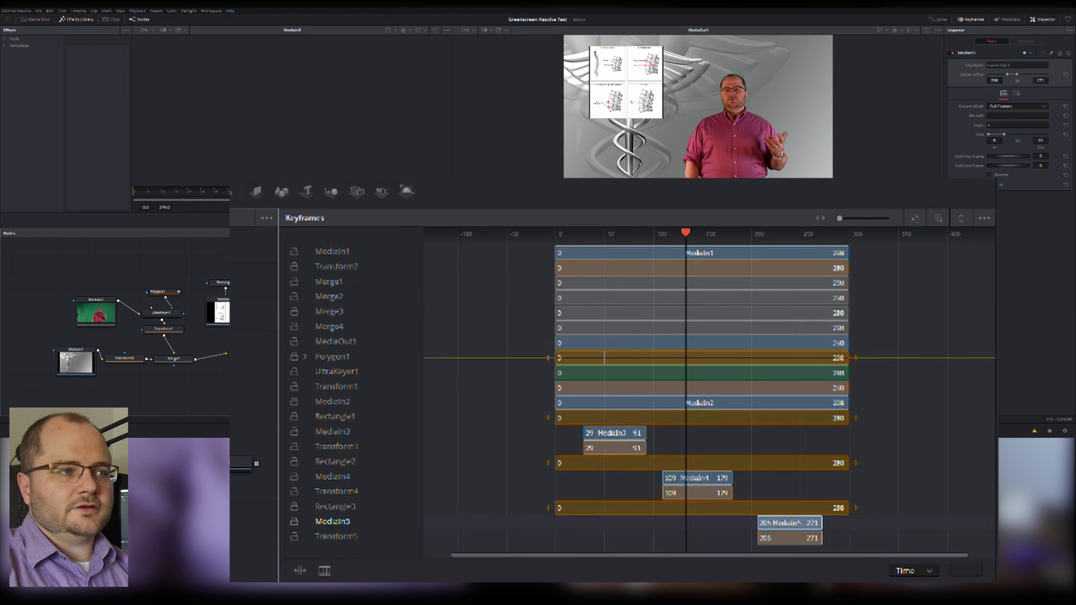
pyautogui.click(789, 233)
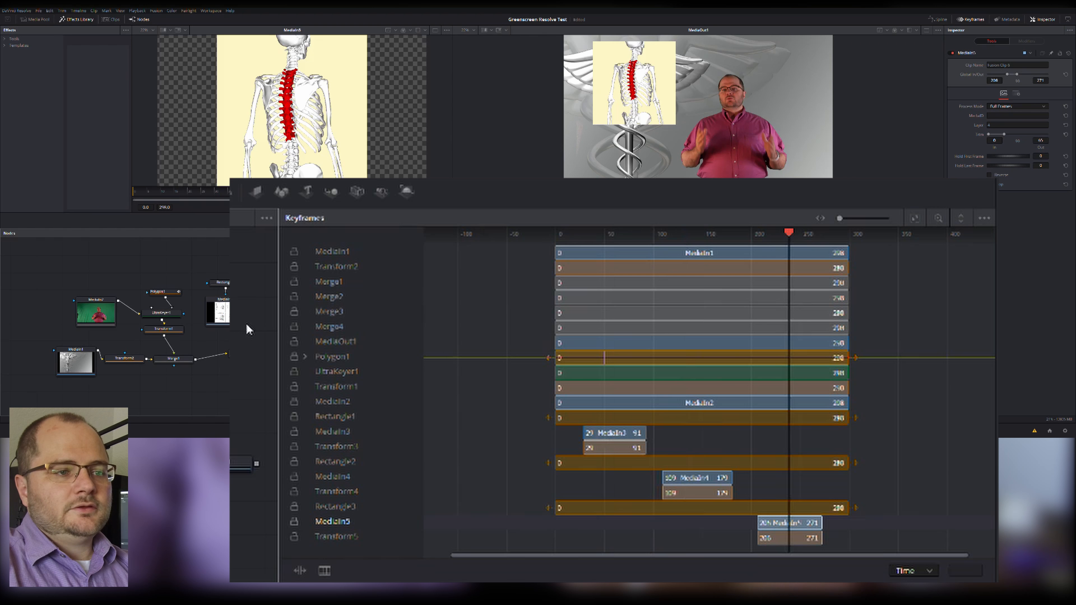
# Keyframe Rectangle1's Level from 0.0 at MediaIn3's start frame 29 to 1.0 a few frames further on, and check the fade-in.
pyautogui.click(587, 233)
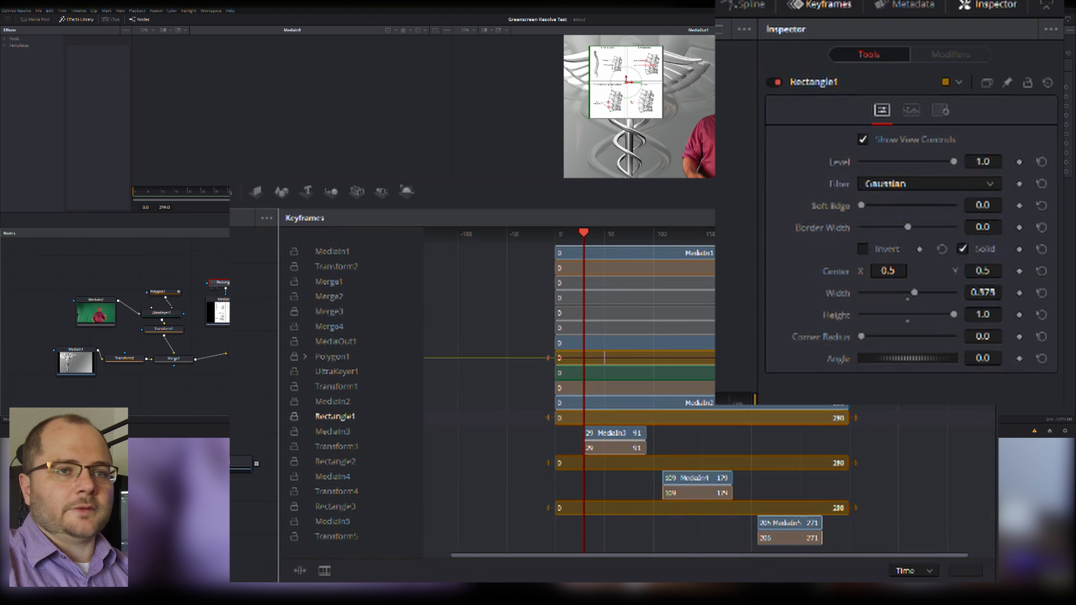
pyautogui.click(1020, 163)
pyautogui.moveTo(953, 161); pyautogui.dragTo(799, 205)
pyautogui.press('Right')
pyautogui.press('Right')
pyautogui.press('Right')
pyautogui.press('Right')
pyautogui.press('Right')
pyautogui.moveTo(862, 161); pyautogui.dragTo(954, 161)
pyautogui.press('Left')
pyautogui.press('Left')
pyautogui.press('Left')
pyautogui.press('Left')
pyautogui.press('Left')
pyautogui.press('Left')
pyautogui.press('Right')
pyautogui.press('Right')
pyautogui.press('Right')
pyautogui.press('Right')
pyautogui.press('Right')
pyautogui.press('Right')
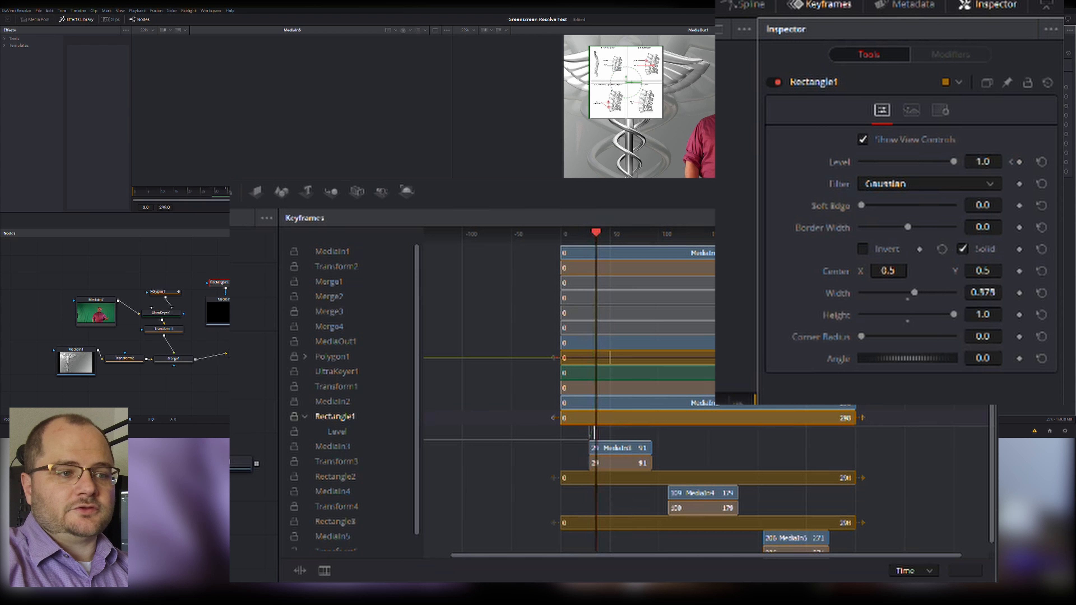
# Keyframe Rectangle1's Level at 0.0 on MediaIn3's end and 1.0 a few frames before it, and scrub across the fade-out.
pyautogui.press('space')
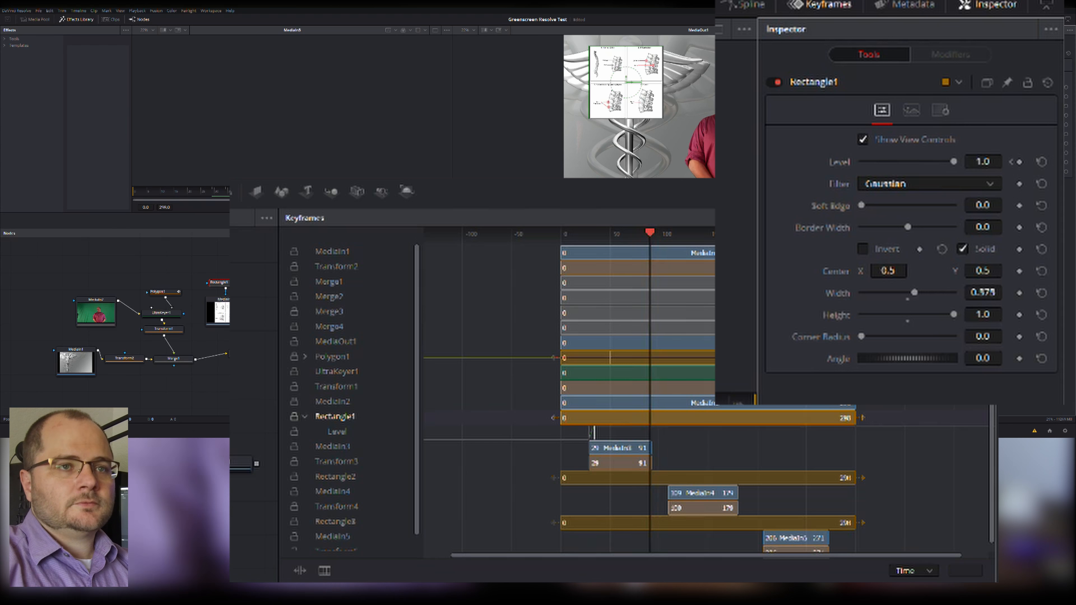
pyautogui.moveTo(954, 162); pyautogui.dragTo(781, 161)
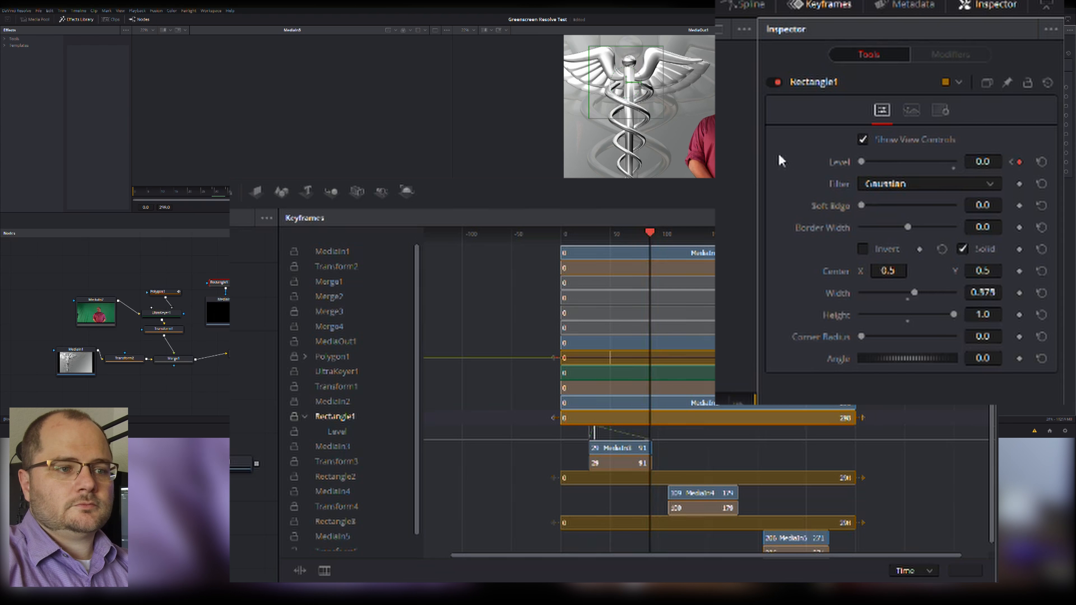
pyautogui.press('Left')
pyautogui.press('Left')
pyautogui.press('Left')
pyautogui.press('Left')
pyautogui.press('Left')
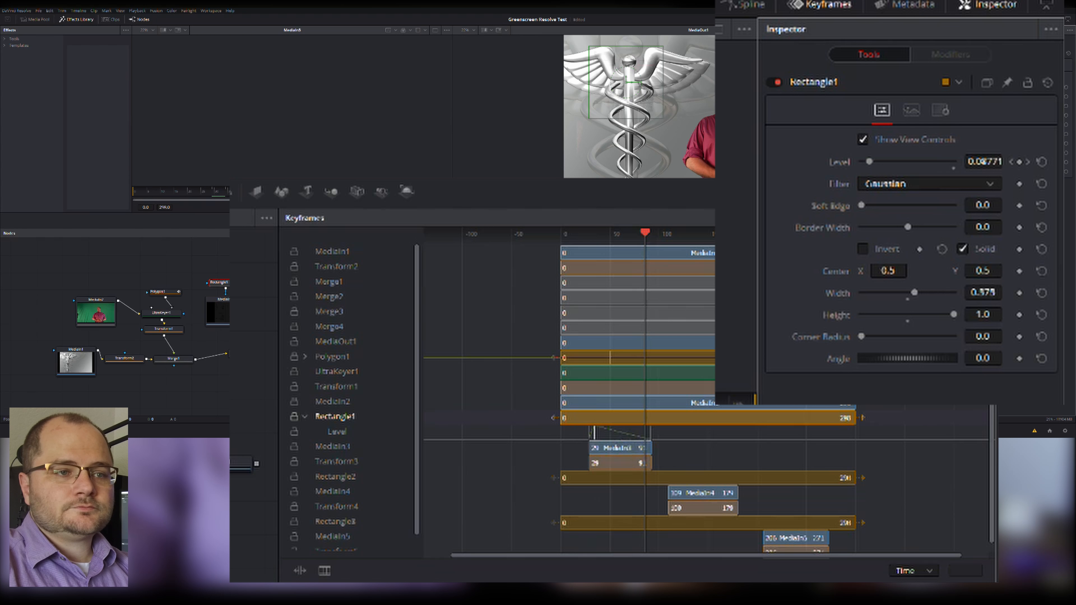
pyautogui.scroll(11, 707, 395)
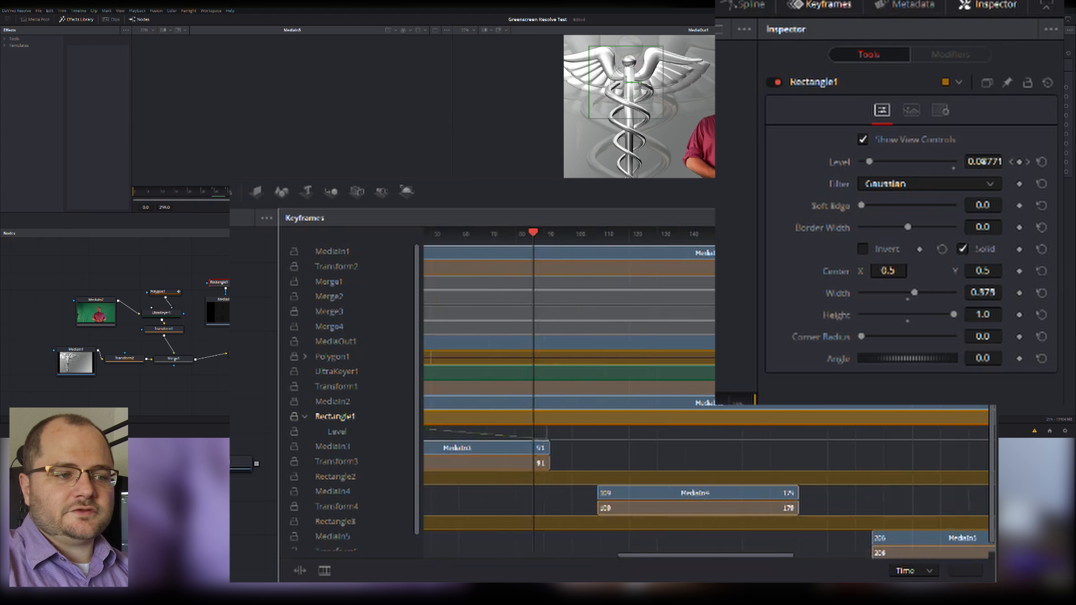
pyautogui.moveTo(737, 556); pyautogui.dragTo(670, 557)
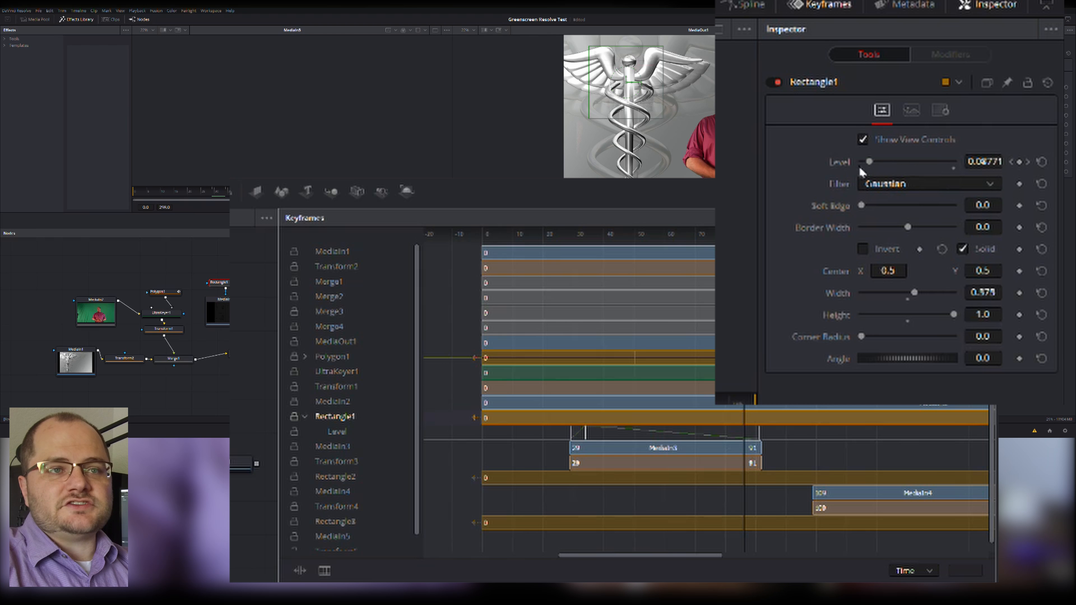
pyautogui.moveTo(870, 163); pyautogui.dragTo(971, 165)
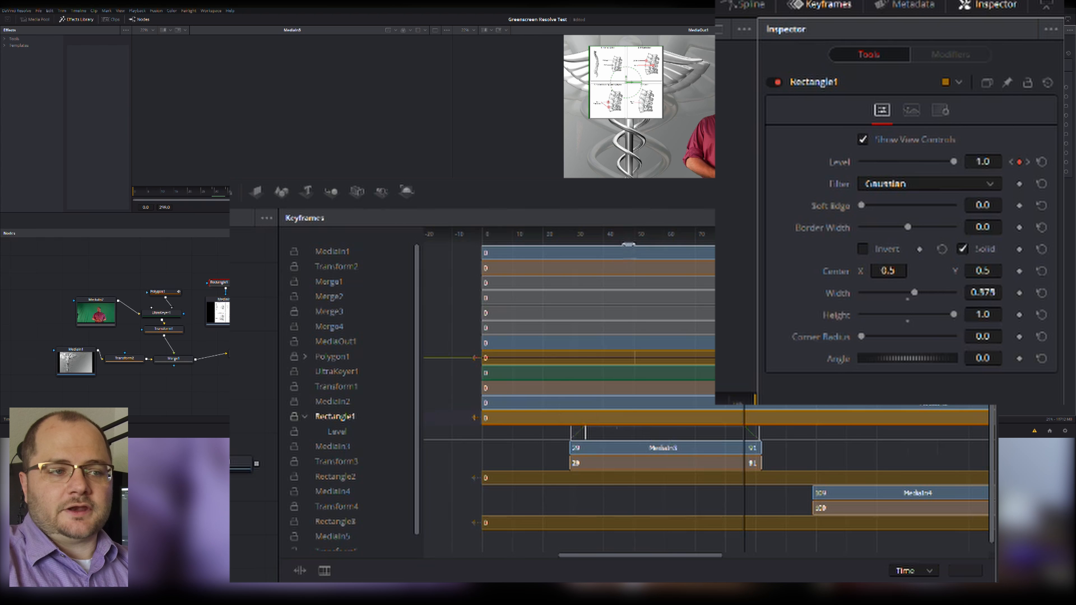
pyautogui.moveTo(697, 238); pyautogui.dragTo(750, 236)
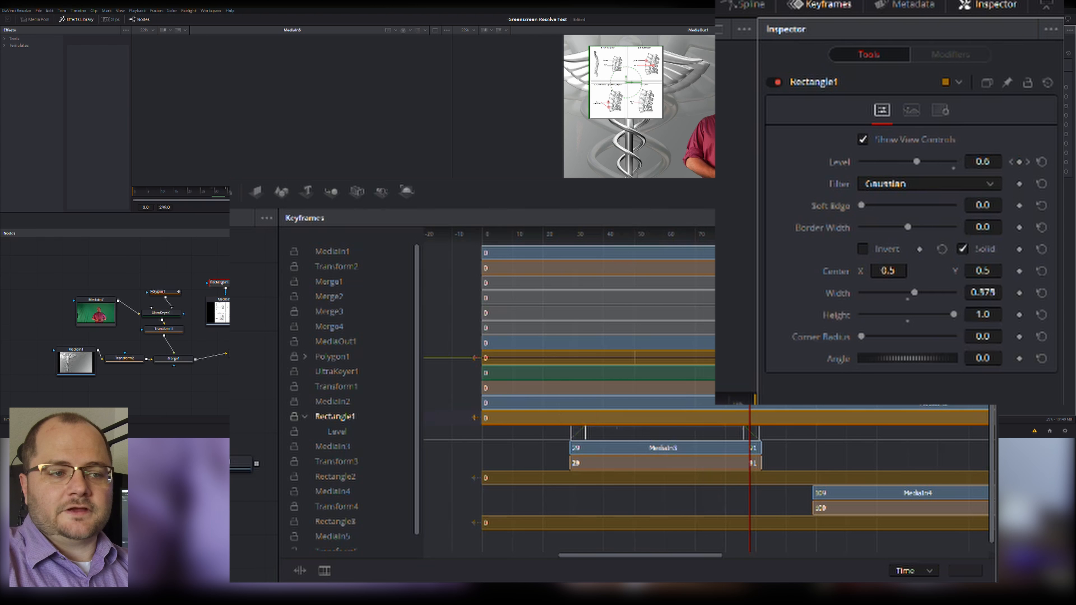
# Keyframe Rectangle2's Level from 0.0 at MediaIn4's start frame 109 to 1.0 a few frames further on.
pyautogui.moveTo(750, 236); pyautogui.dragTo(814, 236)
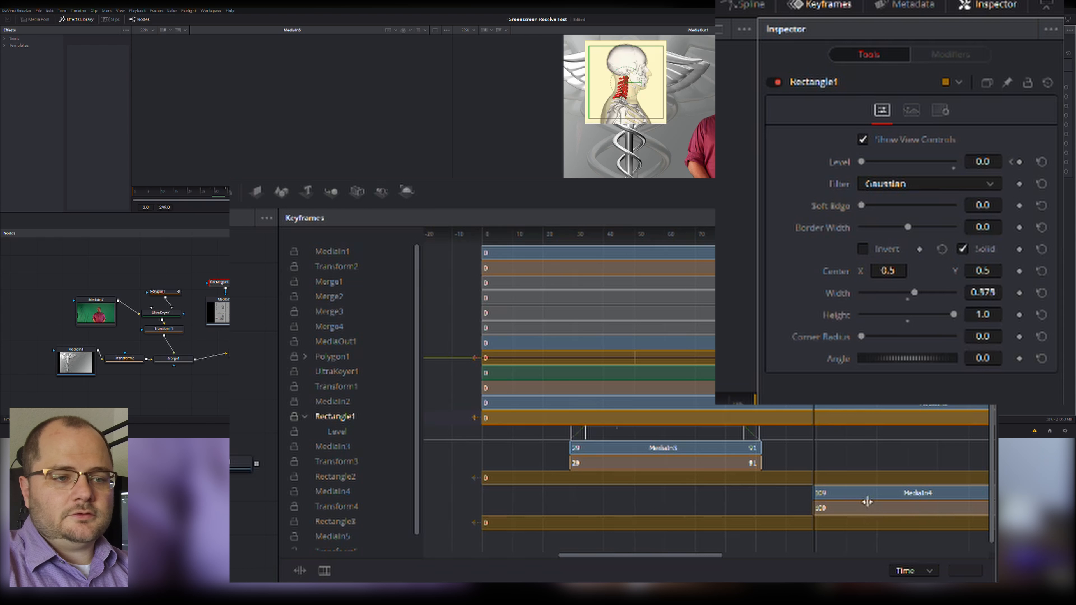
pyautogui.click(867, 496)
pyautogui.click(335, 477)
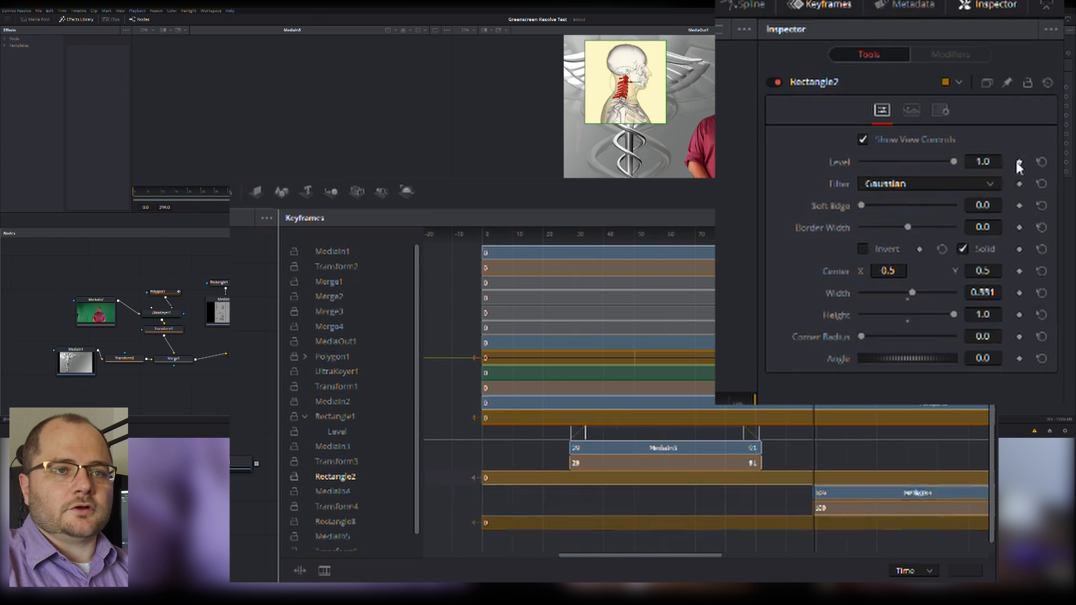
pyautogui.click(1019, 162)
pyautogui.moveTo(954, 161); pyautogui.dragTo(789, 183)
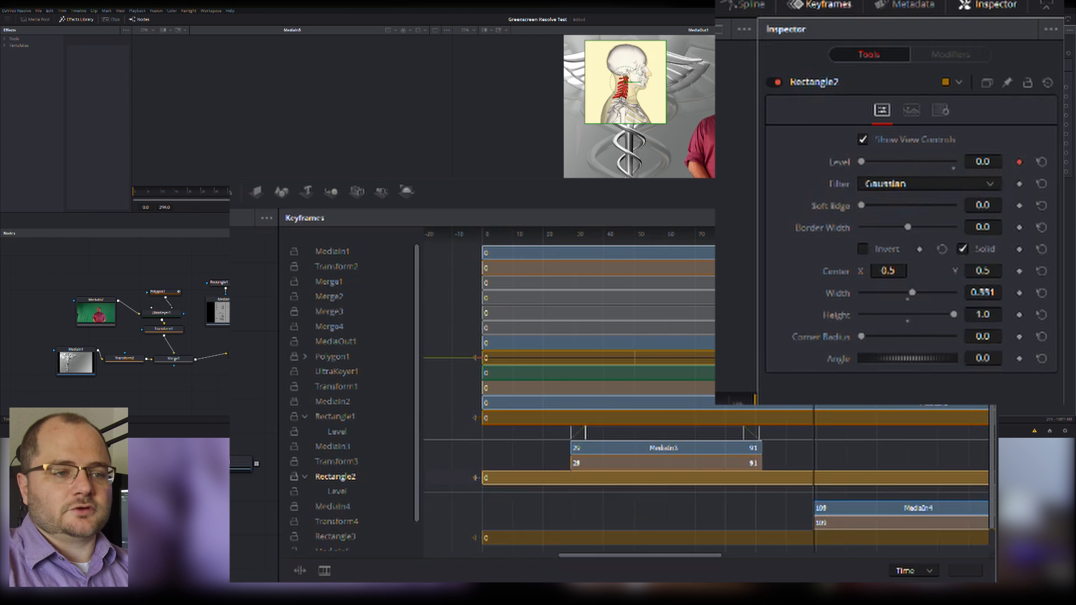
pyautogui.press('Right')
pyautogui.press('Right')
pyautogui.press('Right')
pyautogui.press('Right')
pyautogui.press('Right')
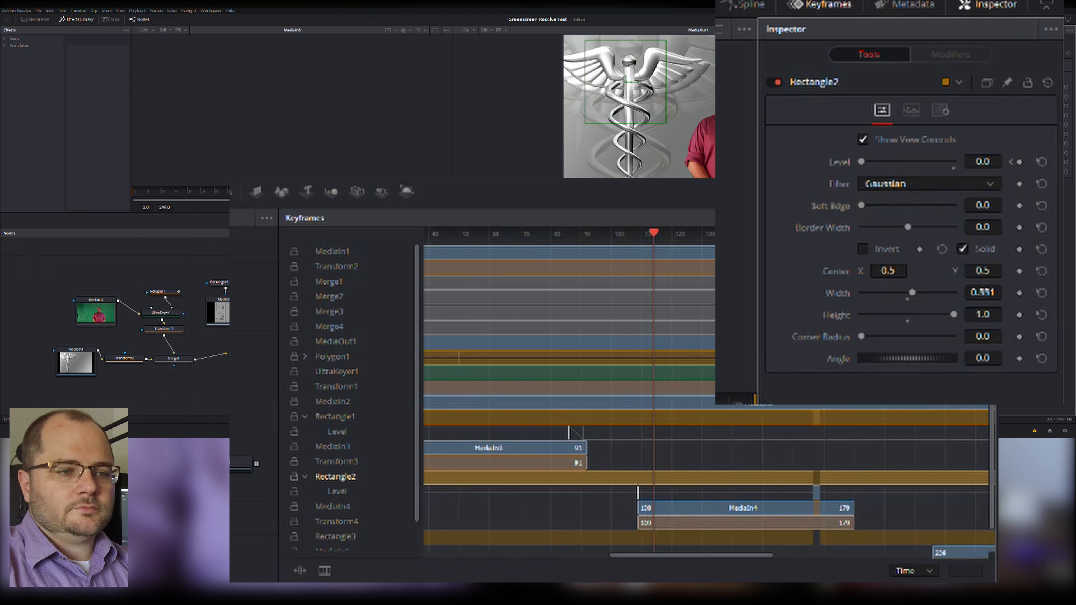
pyautogui.moveTo(862, 161); pyautogui.dragTo(1011, 173)
# Keyframe Rectangle2's Level at 0.0 on MediaIn4's end and 1.0 a few frames before it.
pyautogui.moveTo(654, 233); pyautogui.dragTo(858, 234)
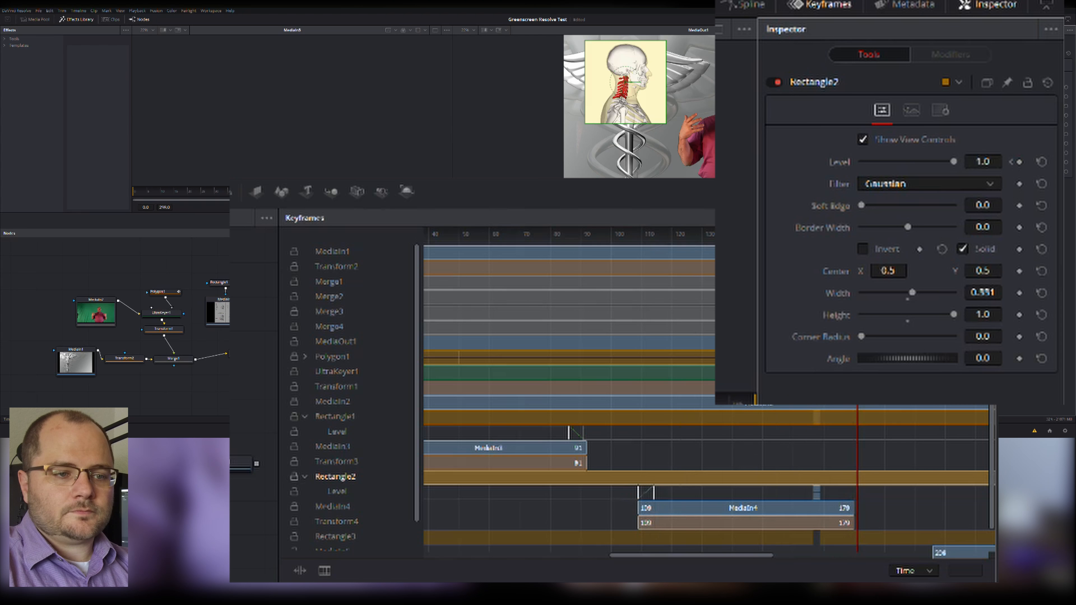
pyautogui.press('Left')
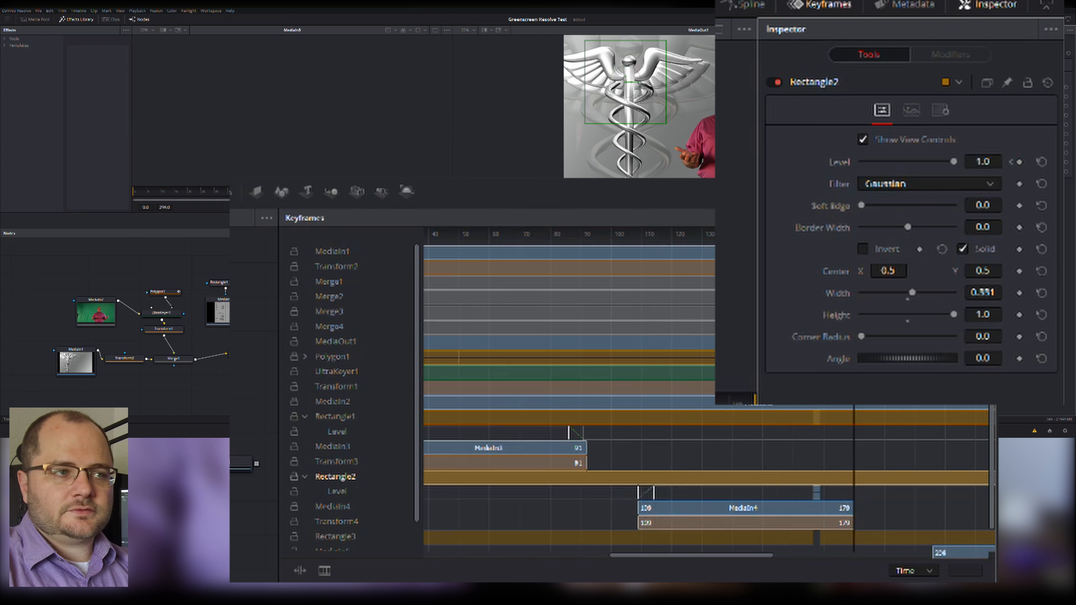
pyautogui.moveTo(954, 161); pyautogui.dragTo(716, 144)
pyautogui.press('Left')
pyautogui.press('Left')
pyautogui.press('Left')
pyautogui.press('Left')
pyautogui.press('Left')
pyautogui.moveTo(870, 163); pyautogui.dragTo(998, 170)
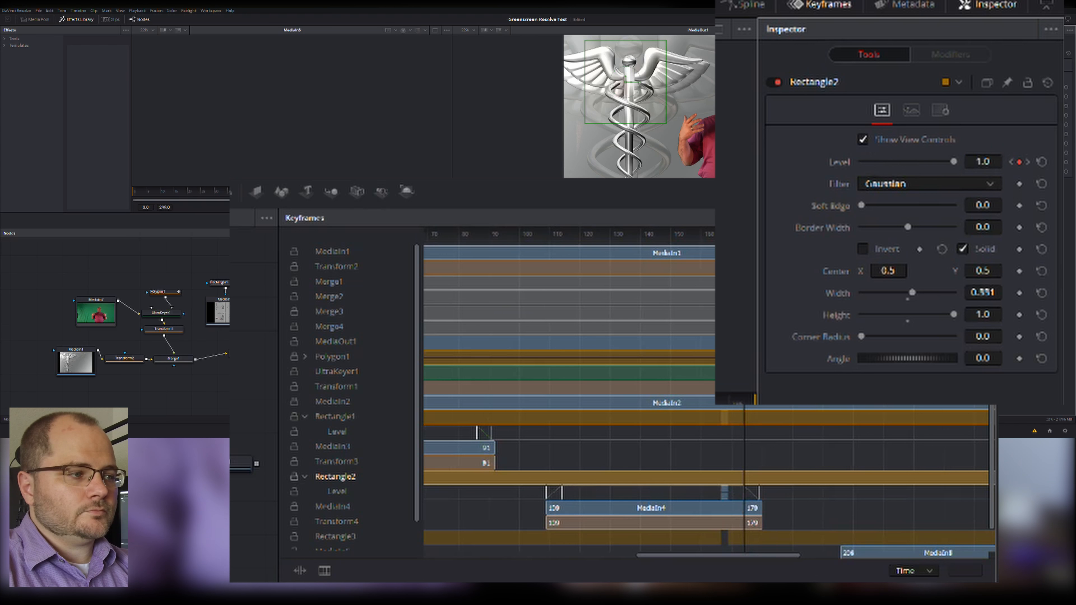
# Keyframe Rectangle3's Level from 0.0 at MediaIn5's start frame 206 to 1.0 a few frames further on.
pyautogui.click(336, 537)
pyautogui.moveTo(782, 556); pyautogui.dragTo(827, 555)
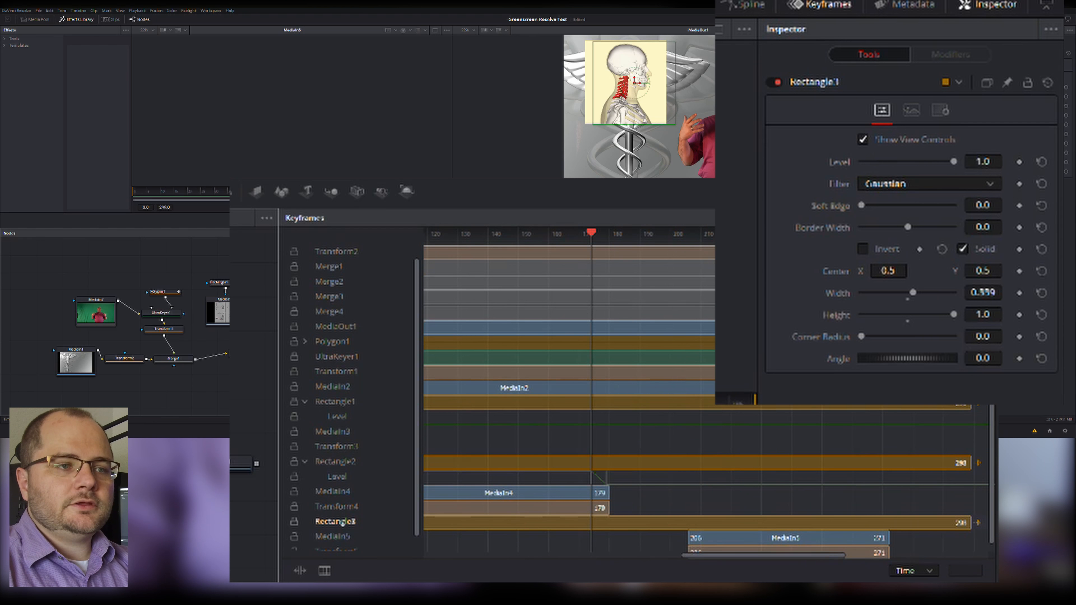
pyautogui.moveTo(593, 235); pyautogui.dragTo(690, 247)
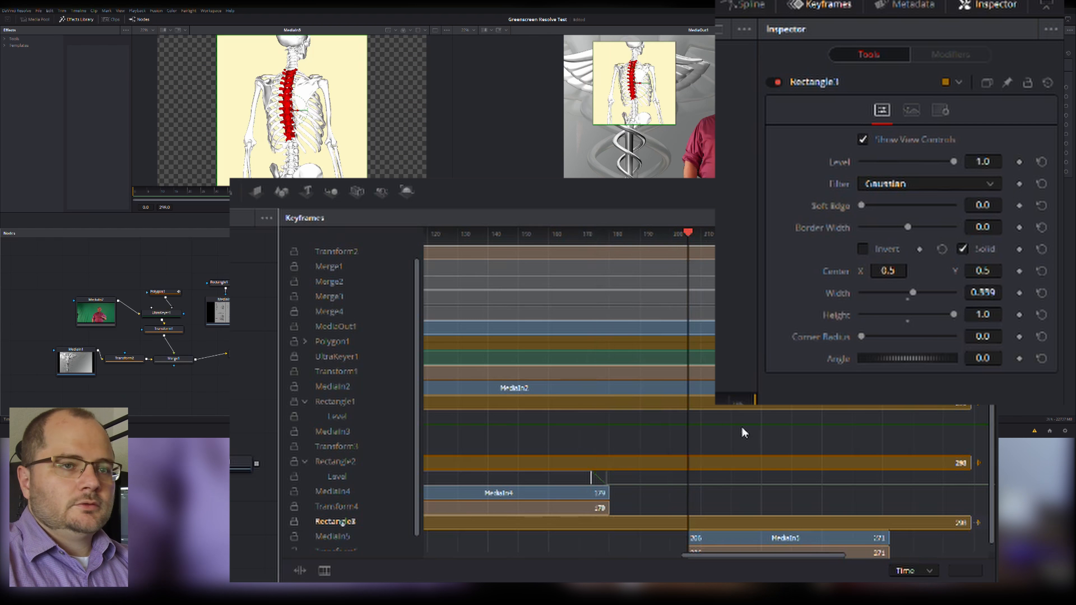
pyautogui.click(1019, 162)
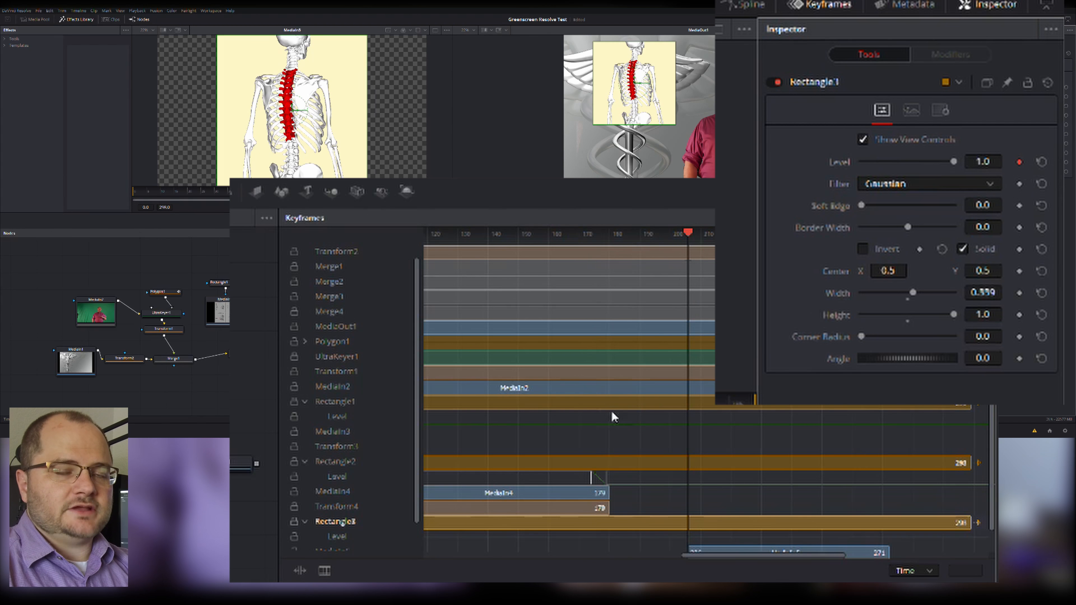
pyautogui.moveTo(953, 162); pyautogui.dragTo(861, 162)
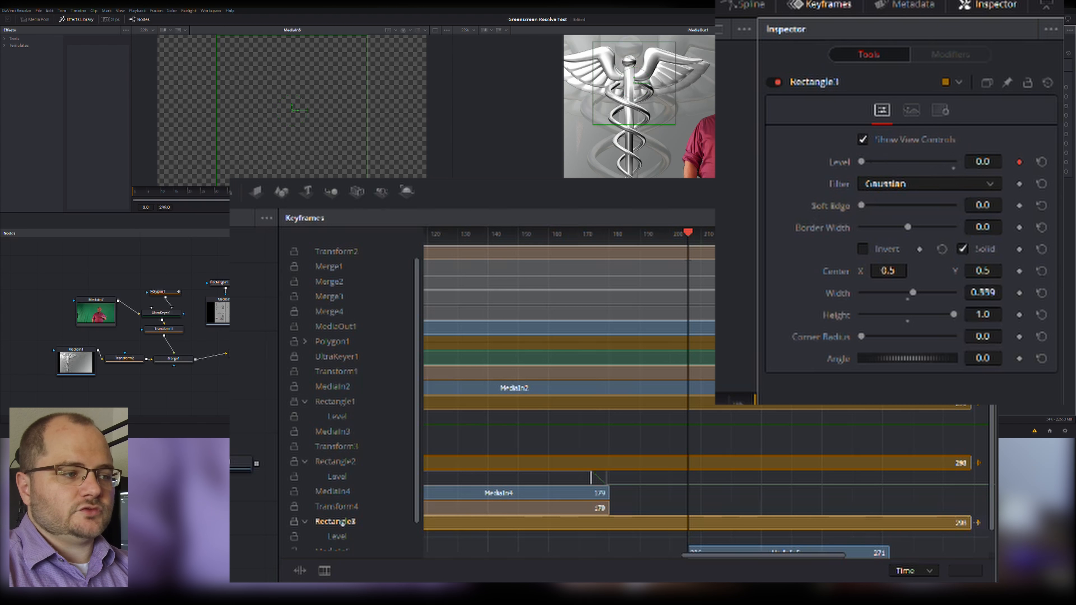
pyautogui.hscroll(-5, 506, 426)
pyautogui.press('Right')
pyautogui.press('Right')
pyautogui.press('Right')
pyautogui.press('Right')
pyautogui.press('Right')
pyautogui.moveTo(863, 163); pyautogui.dragTo(953, 162)
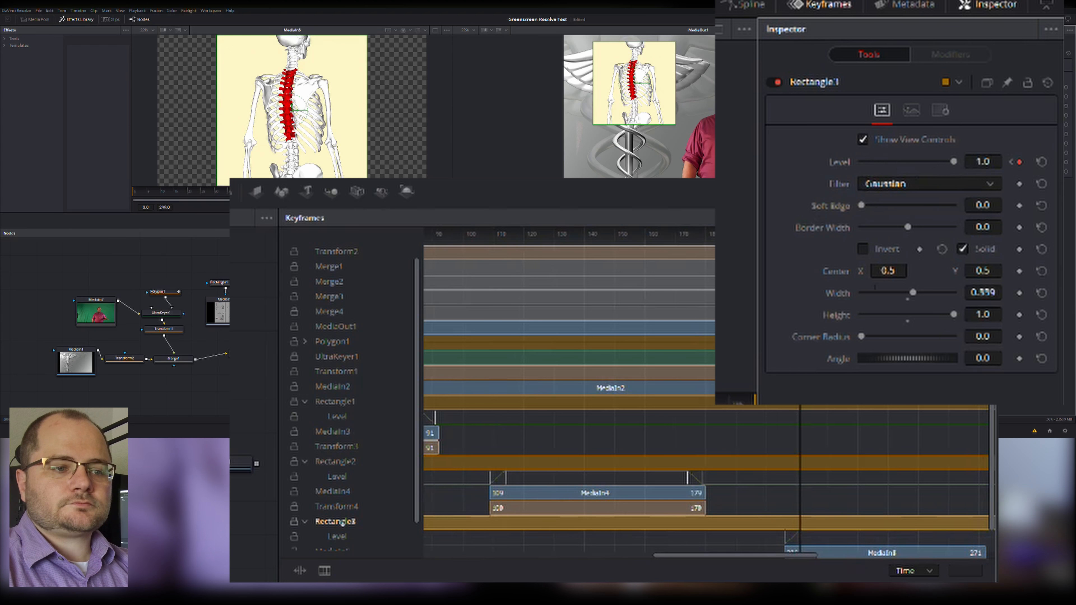
# Keyframe Rectangle3's Level to fade the skeleton image out over the last few frames of MediaIn5.
pyautogui.hscroll(8, 704, 467)
pyautogui.scroll(1, 797, 424)
pyautogui.moveTo(642, 236); pyautogui.dragTo(834, 235)
pyautogui.moveTo(953, 162)
pyautogui.mouseDown()
pyautogui.moveTo(861, 162)
pyautogui.moveTo(954, 162)
pyautogui.mouseUp()
pyautogui.press('Left')
pyautogui.press('Left')
pyautogui.press('Left')
pyautogui.press('Left')
pyautogui.press('Left')
# Shift the skeleton image slightly left and down with Transform5 and line up the Transform5 node above Merge4.
pyautogui.scroll(-1, 678, 381)
pyautogui.click(670, 238)
pyautogui.click(496, 321)
pyautogui.click(1002, 106)
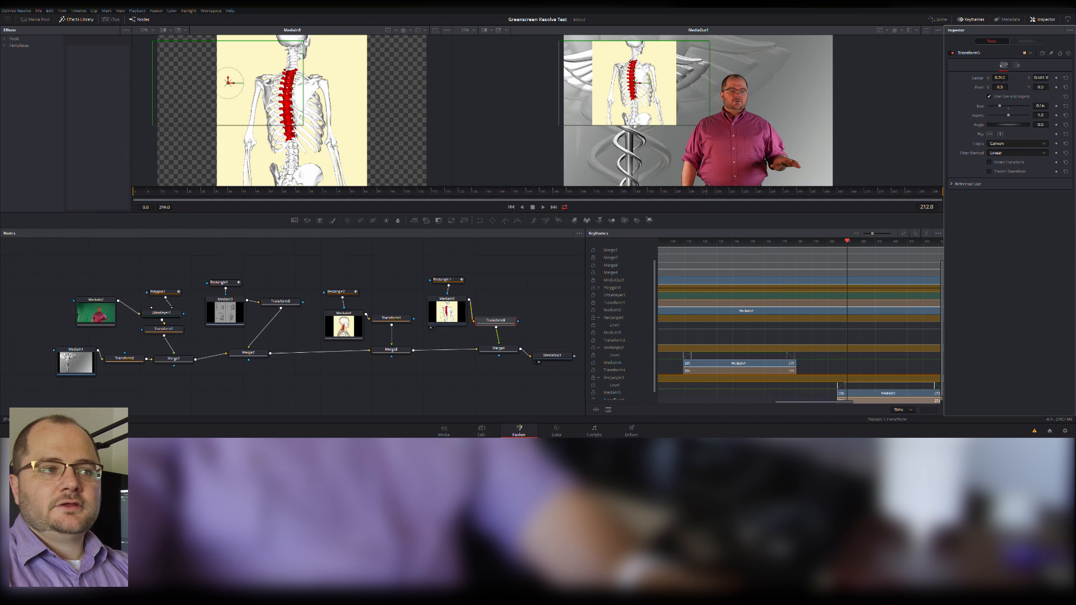
pyautogui.moveTo(1002, 80)
pyautogui.mouseDown()
pyautogui.moveTo(976, 80)
pyautogui.moveTo(1017, 80)
pyautogui.moveTo(996, 79)
pyautogui.mouseUp()
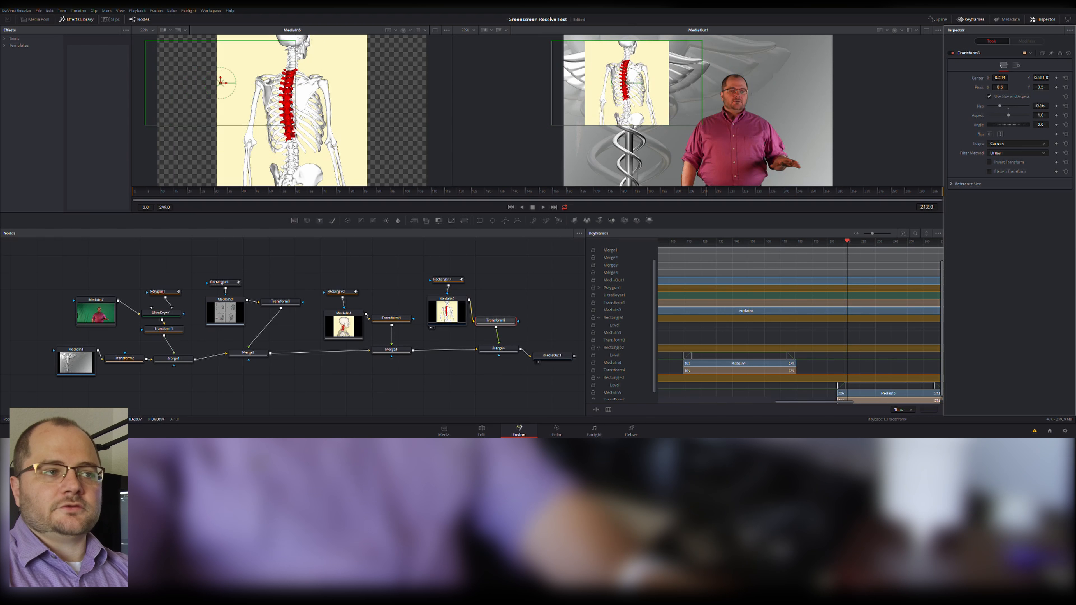
pyautogui.moveTo(628, 82)
pyautogui.mouseDown()
pyautogui.moveTo(631, 124)
pyautogui.moveTo(630, 86)
pyautogui.mouseUp()
pyautogui.moveTo(496, 321); pyautogui.dragTo(498, 308)
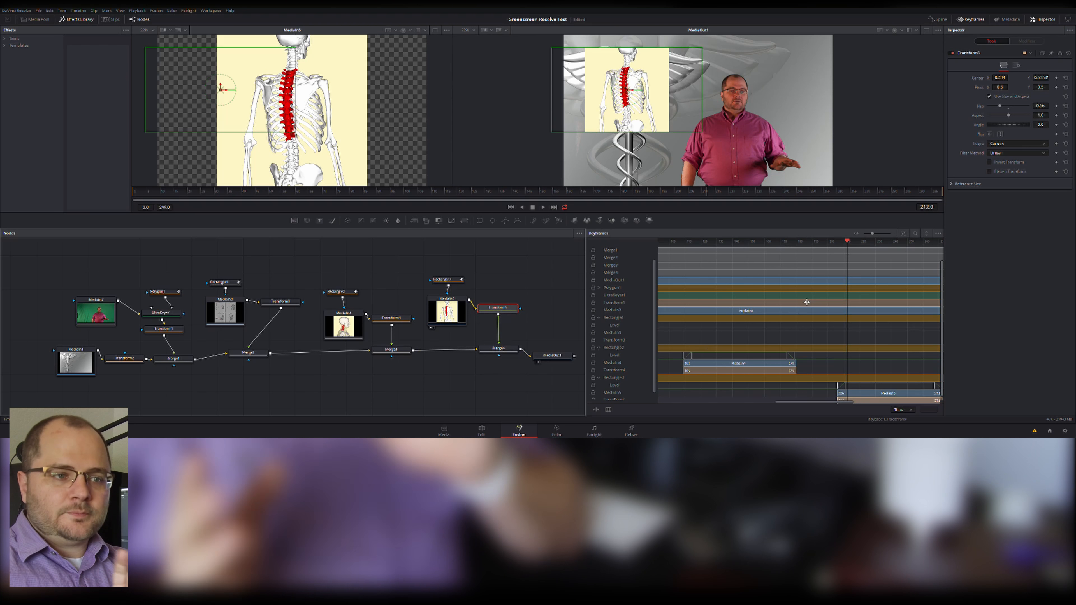